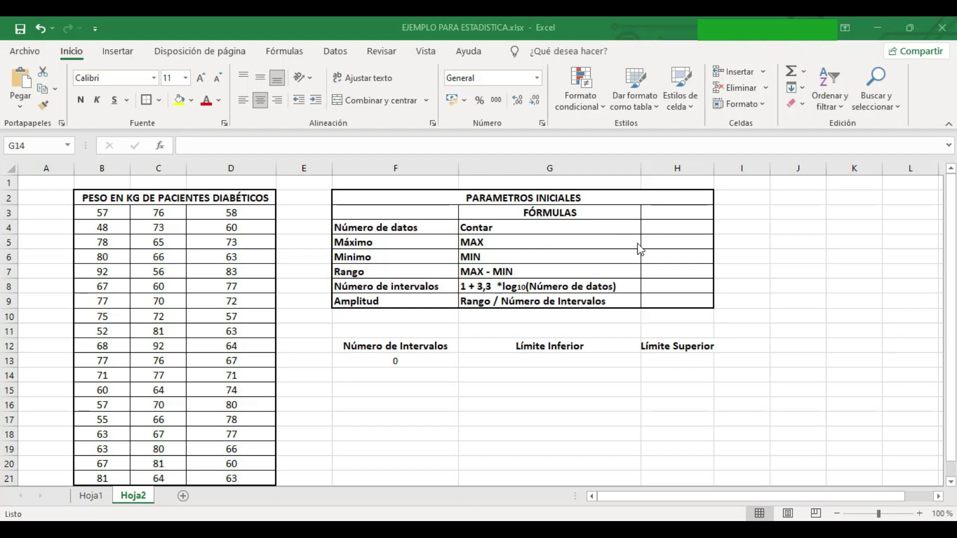
# Step: Count the patient weights in cell H4 with =CONTAR(B3:D21)
pyautogui.click(673, 229)
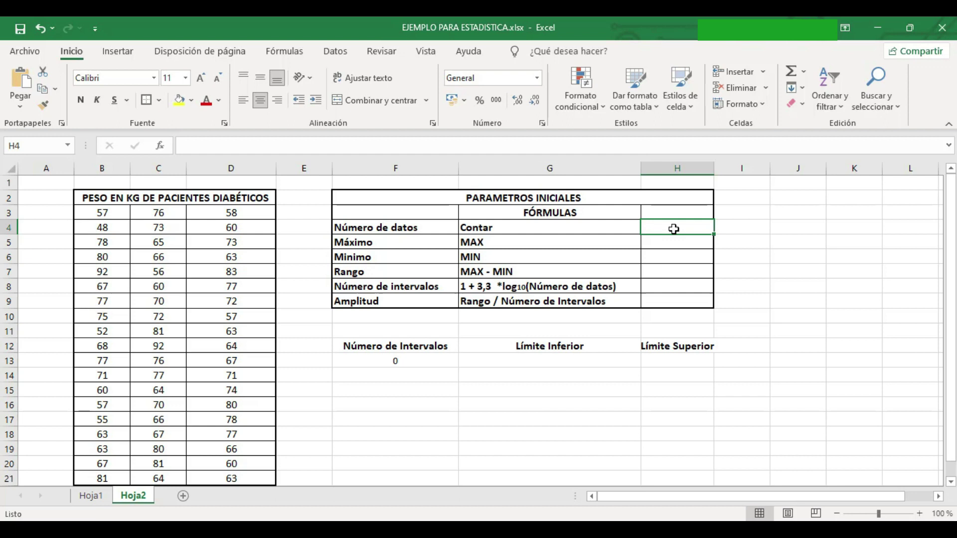
pyautogui.write('=')
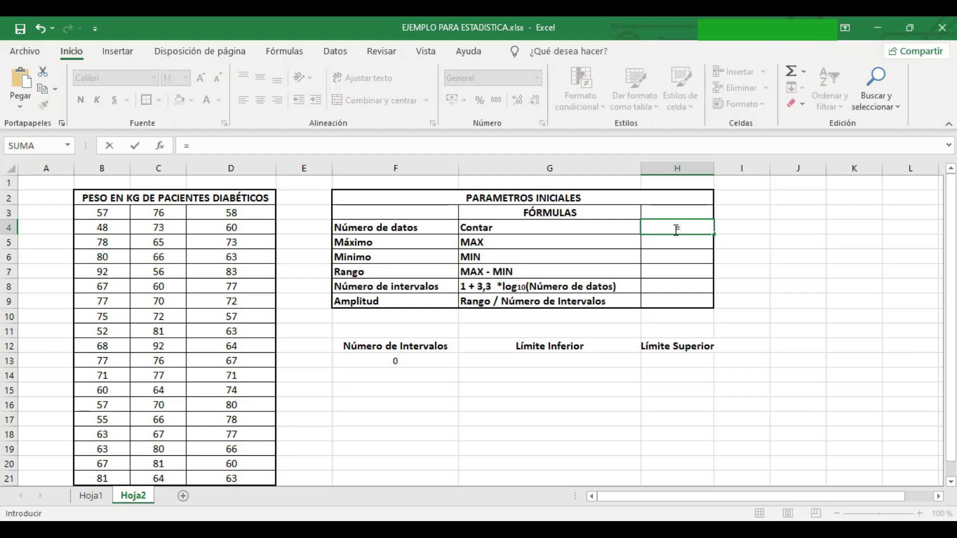
pyautogui.write('co')
pyautogui.write('ntar')
pyautogui.doubleClick(718, 241)
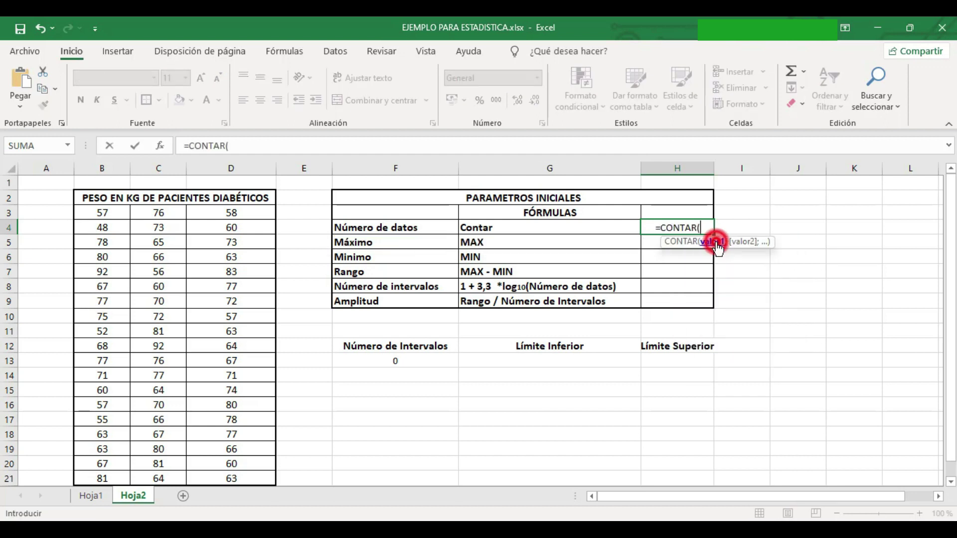
pyautogui.moveTo(90, 212); pyautogui.dragTo(253, 479)
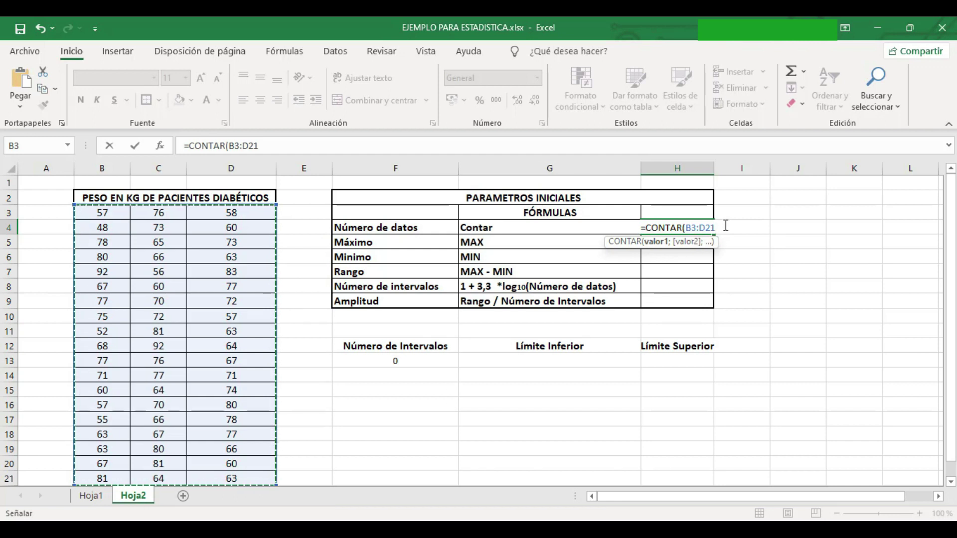
pyautogui.write(')')
pyautogui.press('Return')
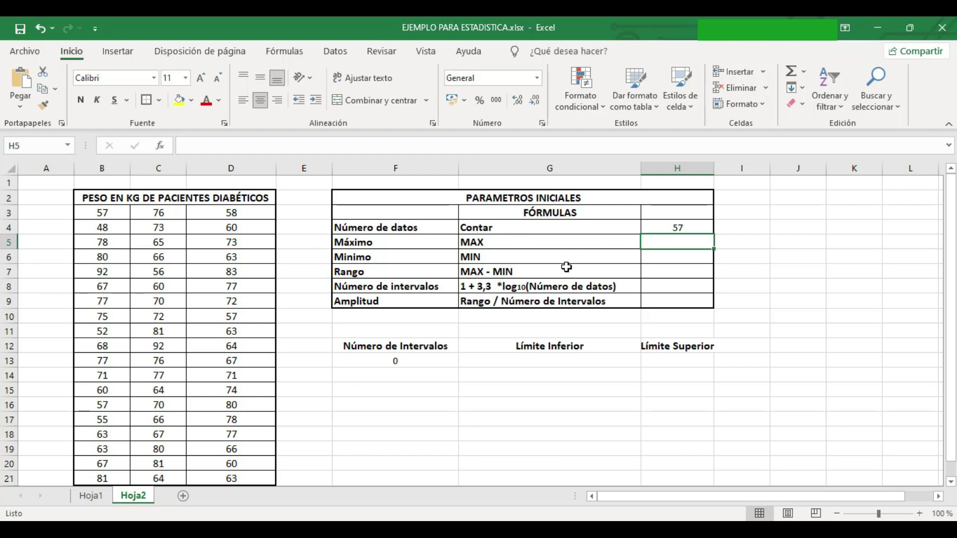
# Step: Calculate the maximum patient weight in cell H5 with =MAX(B3:D21)
pyautogui.click(667, 242)
pyautogui.write('=ma')
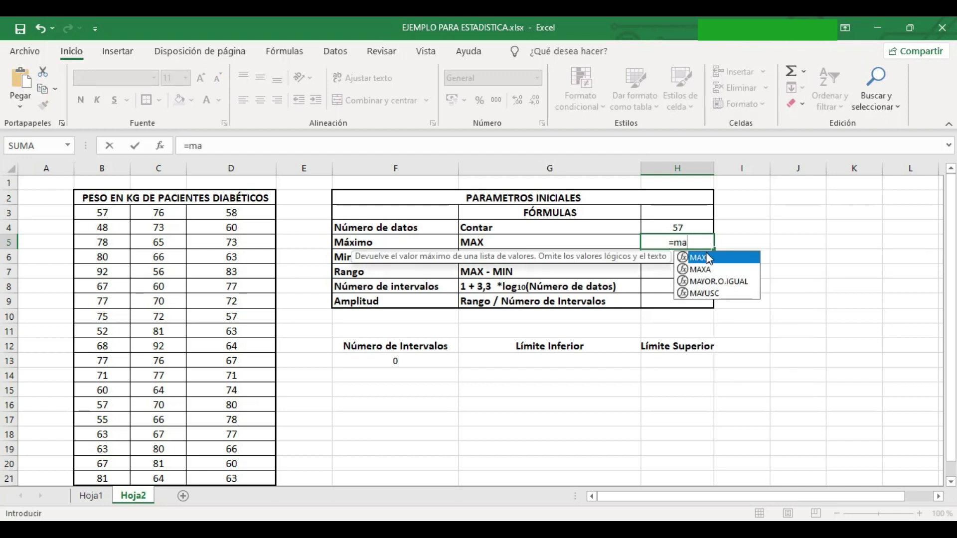
pyautogui.doubleClick(704, 256)
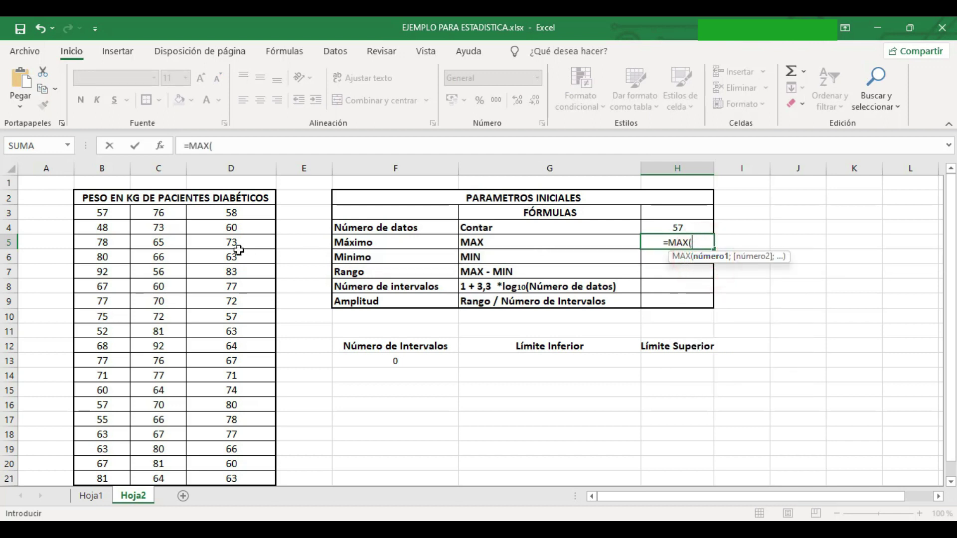
pyautogui.moveTo(85, 212); pyautogui.dragTo(235, 459)
pyautogui.write(')')
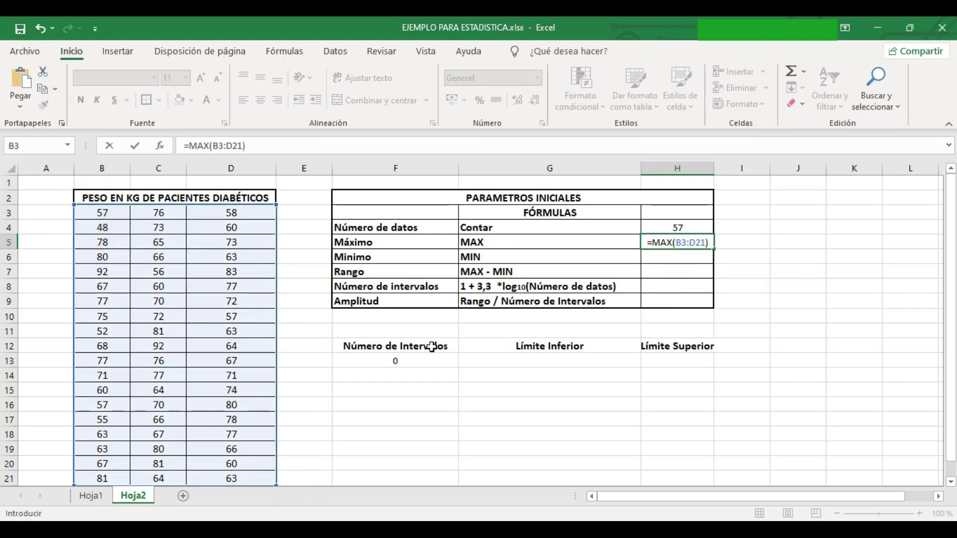
pyautogui.press('Return')
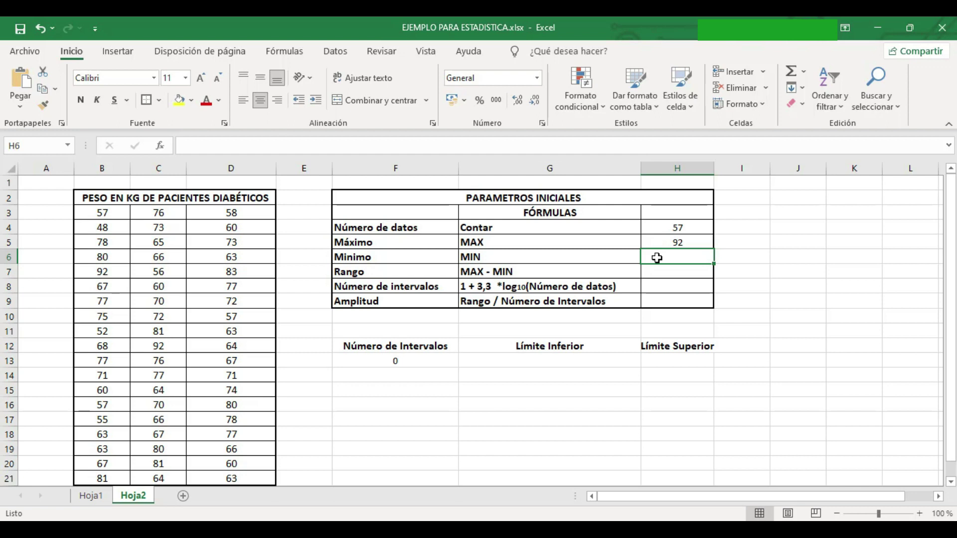
# Step: Calculate the minimum patient weight in cell H6 with =MIN(B3:D21)
pyautogui.write('=min')
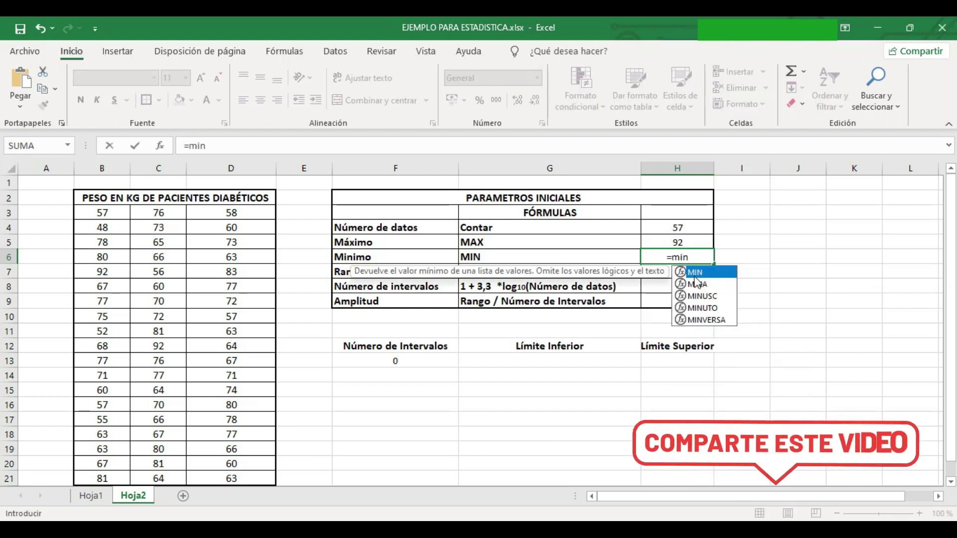
pyautogui.doubleClick(695, 273)
pyautogui.moveTo(79, 215); pyautogui.dragTo(231, 478)
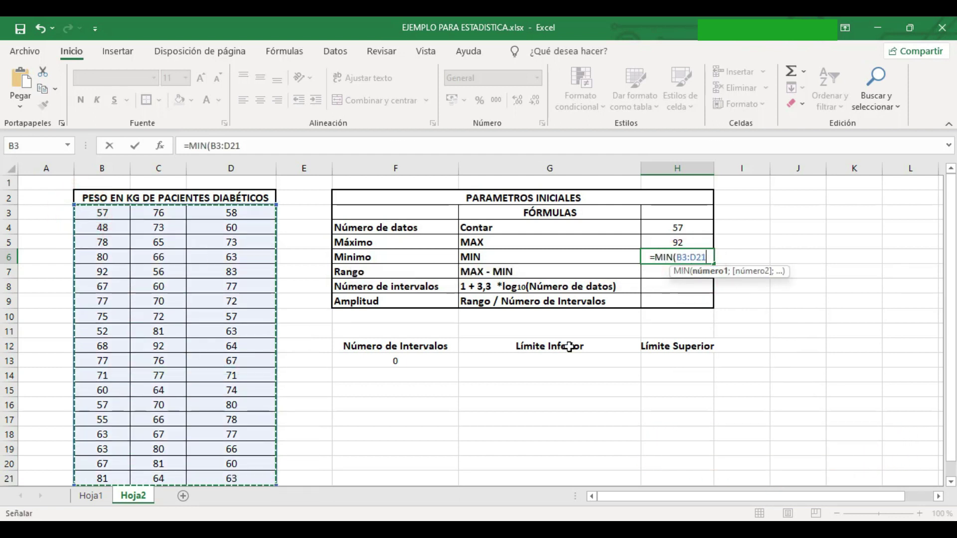
pyautogui.write(')')
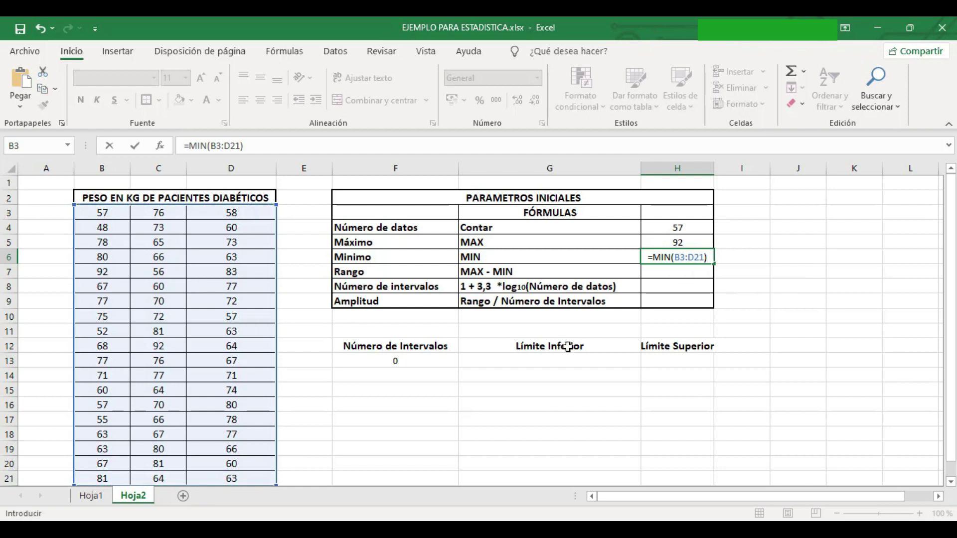
pyautogui.press('Return')
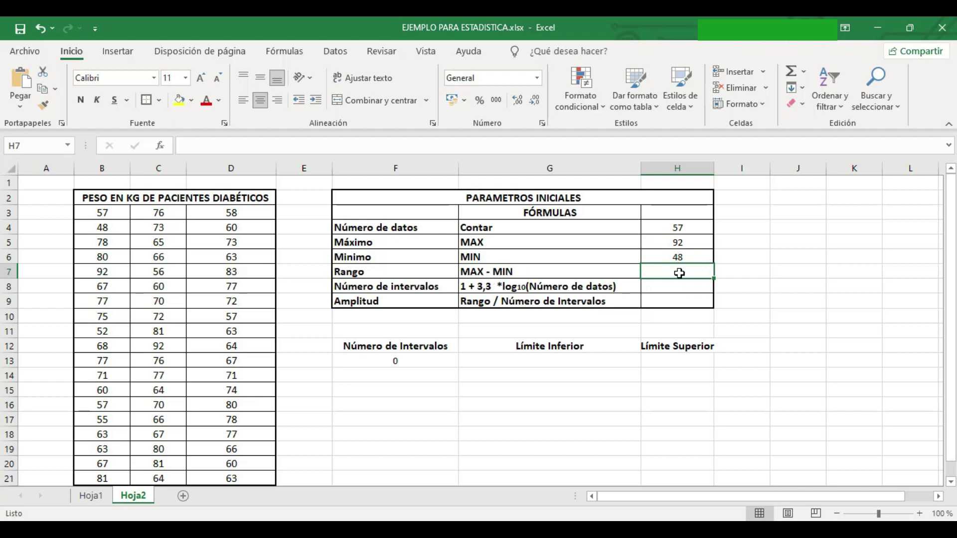
# Step: Calculate the Rango in cell H7 by subtracting the minimum from the maximum with =H5-H6
pyautogui.write('=')
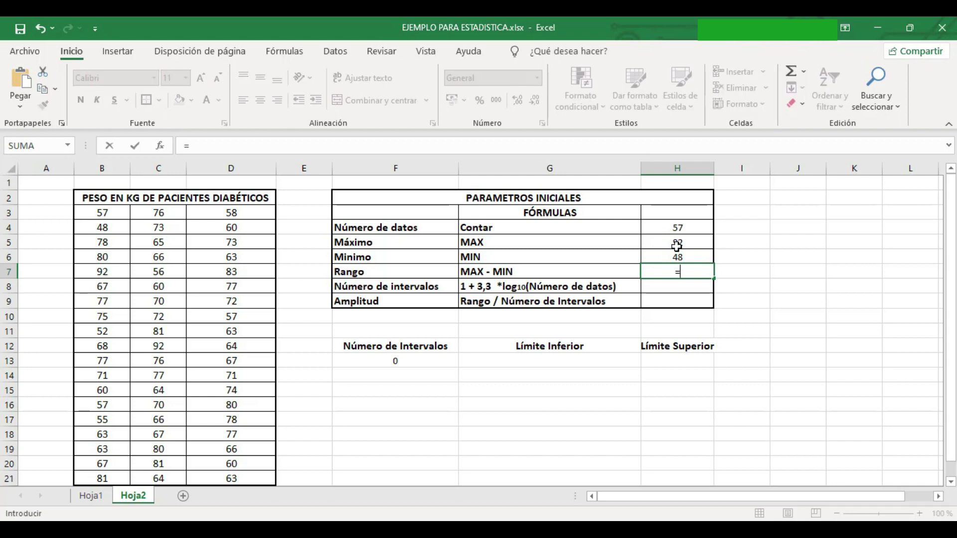
pyautogui.click(677, 245)
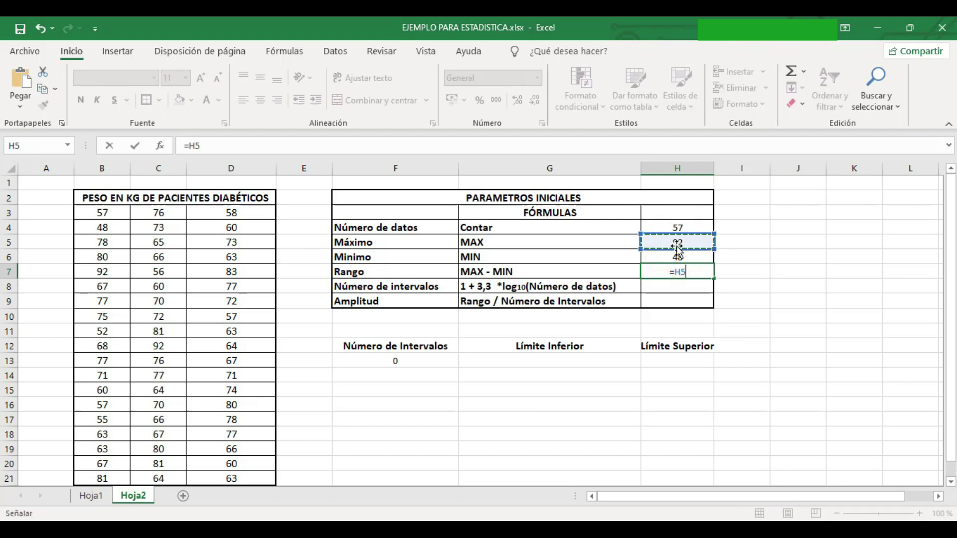
pyautogui.write('-')
pyautogui.click(681, 258)
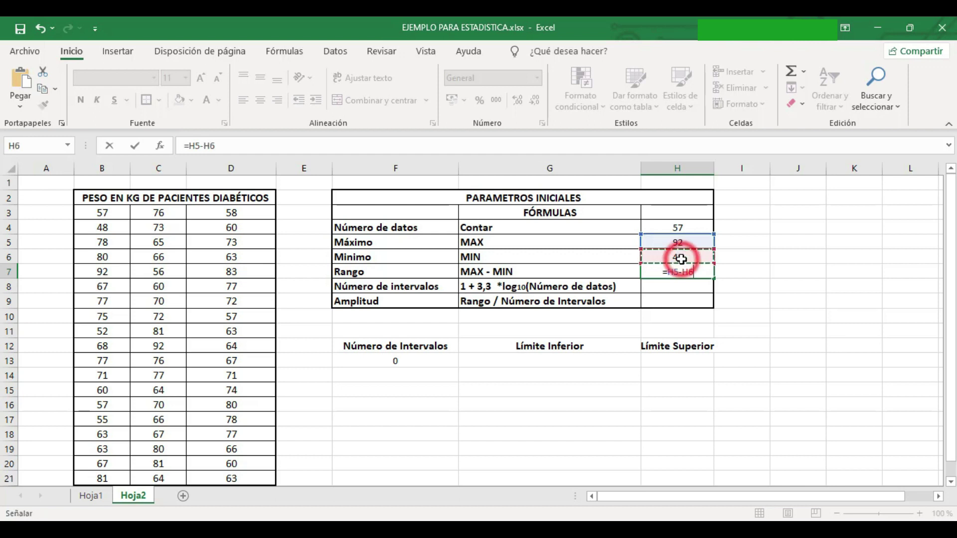
pyautogui.press('Return')
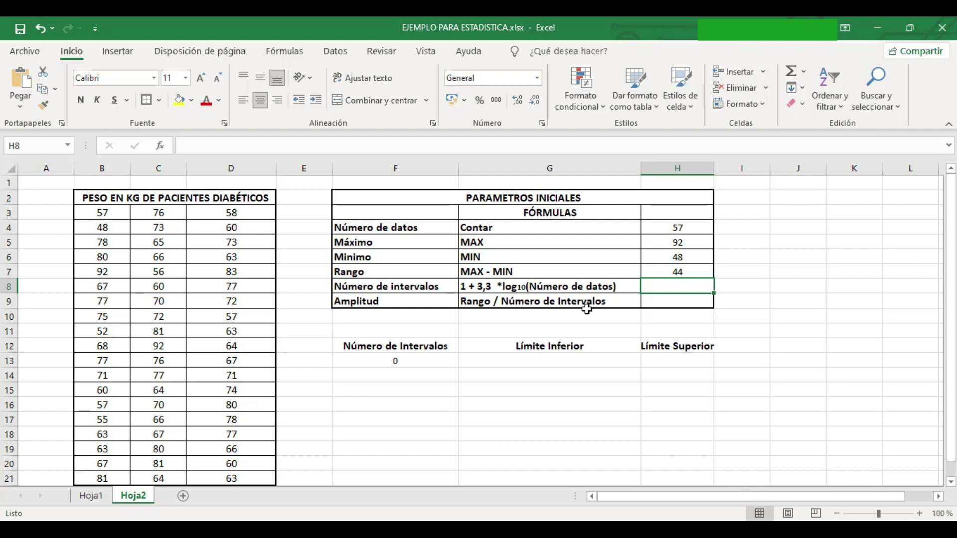
# Step: Enter the Número de intervalos formula in cell H8 as =1+3,3+LOG10(H4)
pyautogui.press('F2')
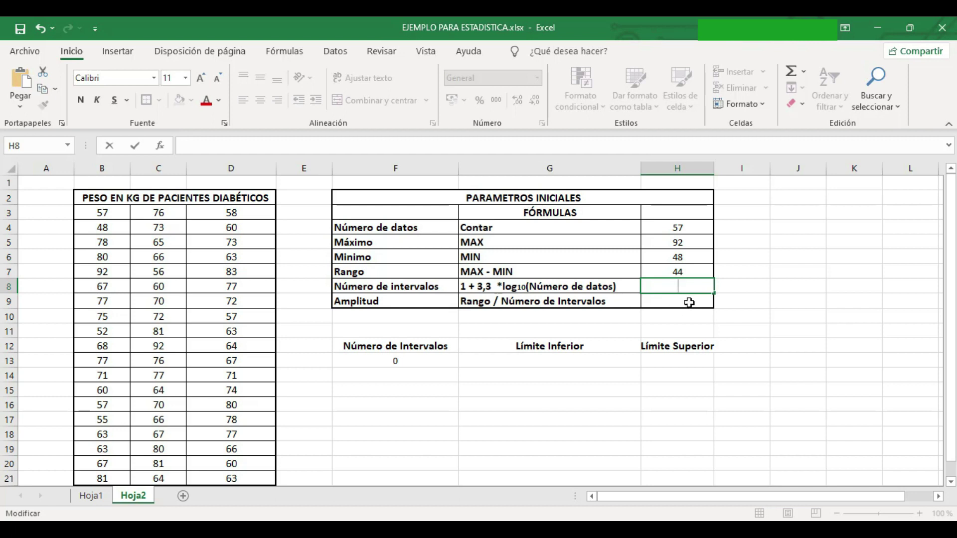
pyautogui.write('=')
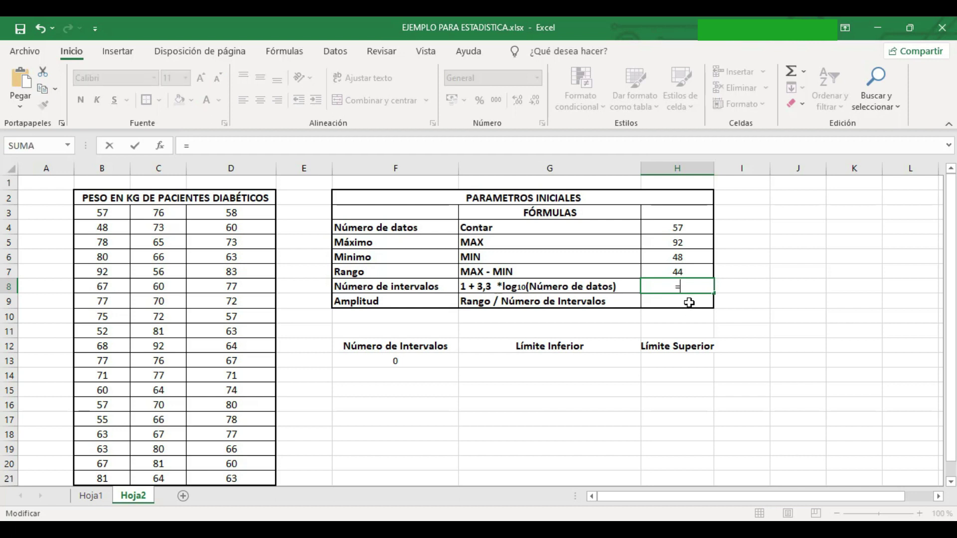
pyautogui.write('1+3,3+lo')
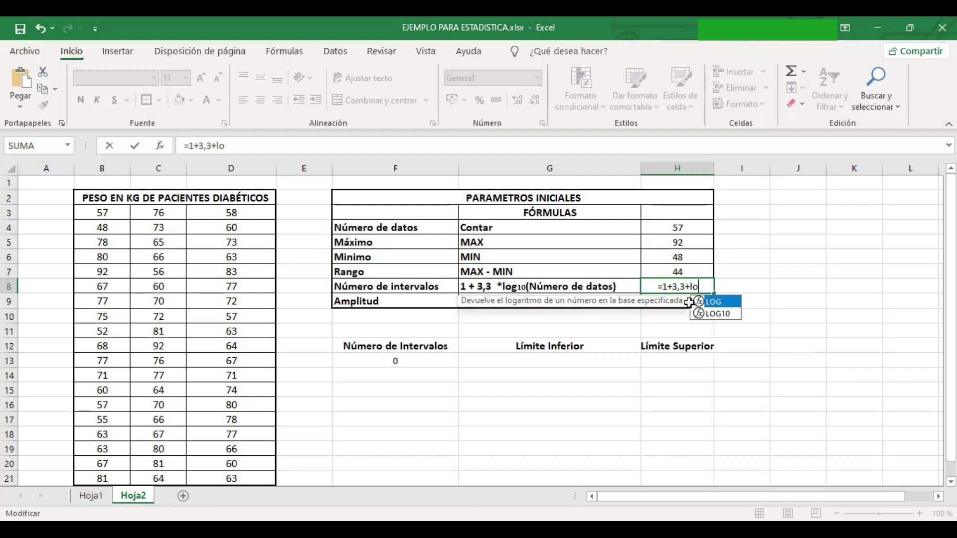
pyautogui.doubleClick(720, 314)
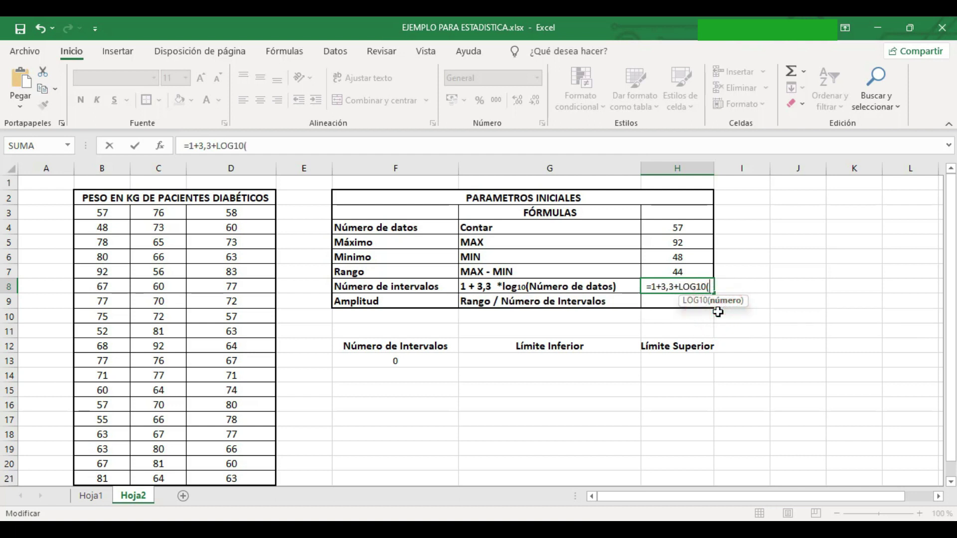
pyautogui.click(668, 231)
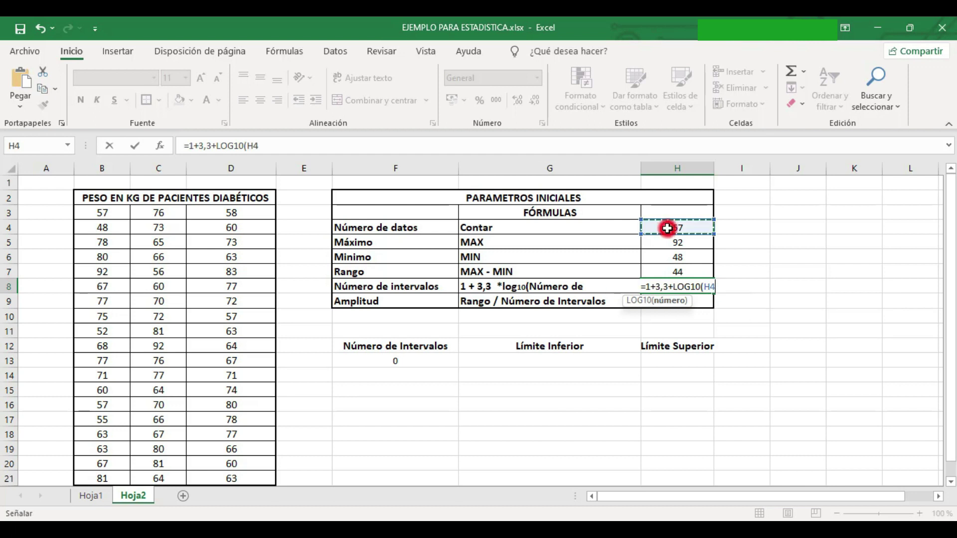
pyautogui.write(')')
pyautogui.press('Return')
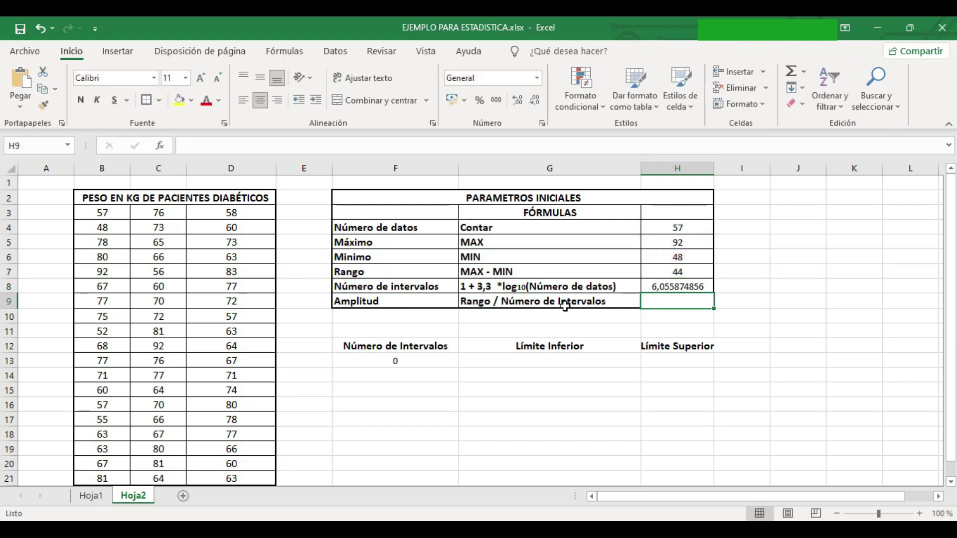
# Step: Round the number of intervals up to a whole number in cell I8 with =REDONDEAR.MAS(H8;0) and center the cell
pyautogui.doubleClick(716, 288)
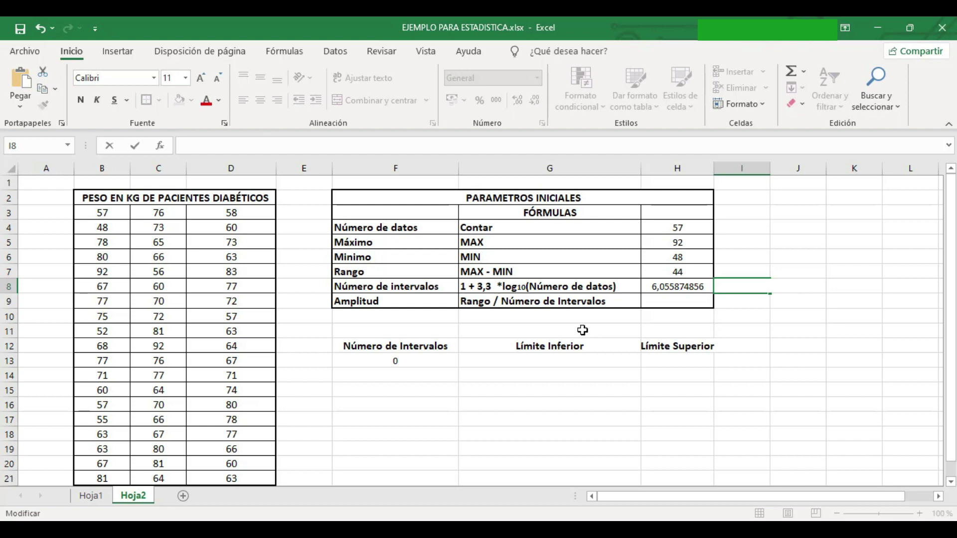
pyautogui.click(690, 286)
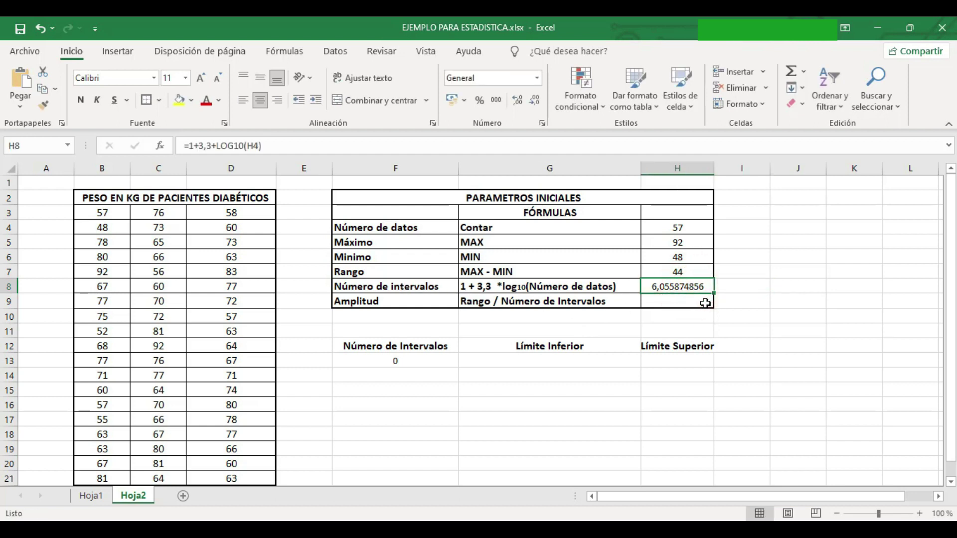
pyautogui.click(733, 288)
pyautogui.write('=')
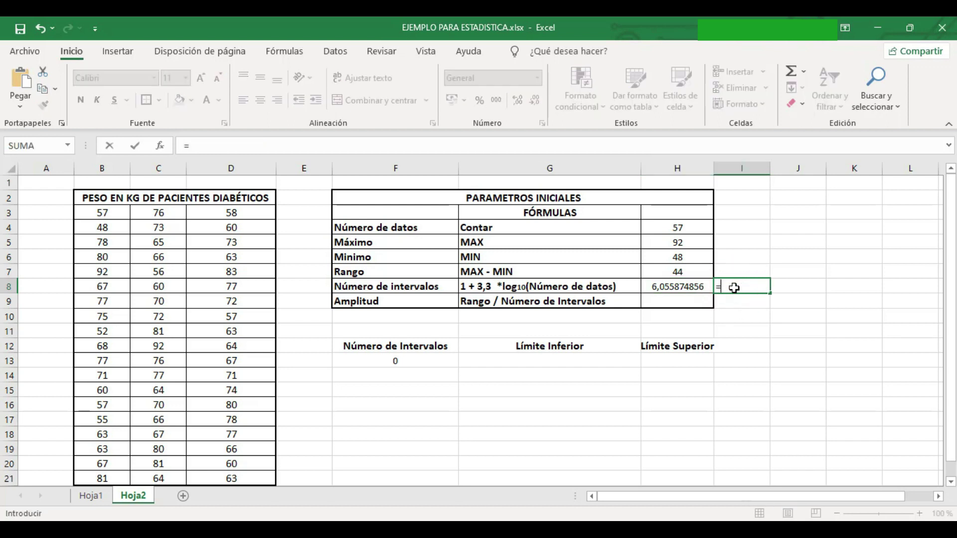
pyautogui.write('redon')
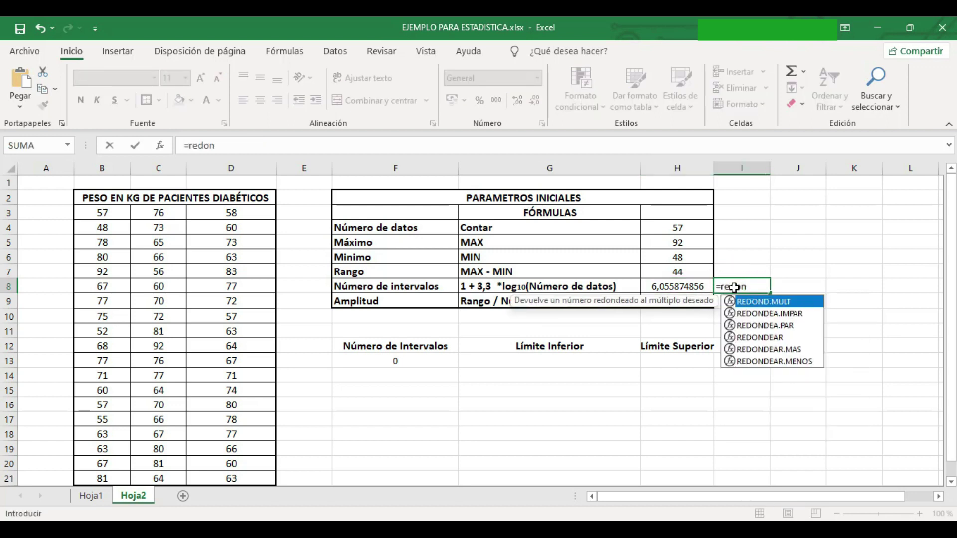
pyautogui.press('Tab')
pyautogui.click(680, 287)
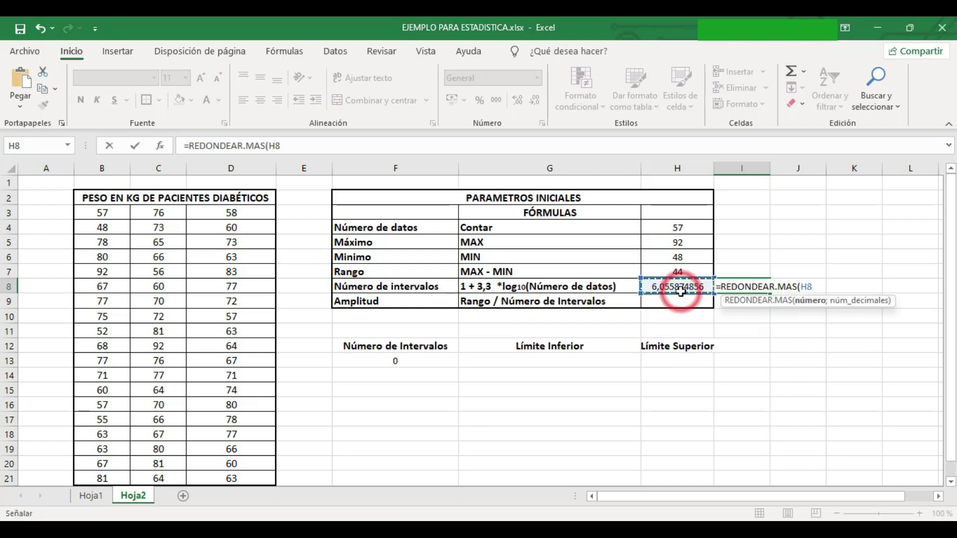
pyautogui.write(';0')
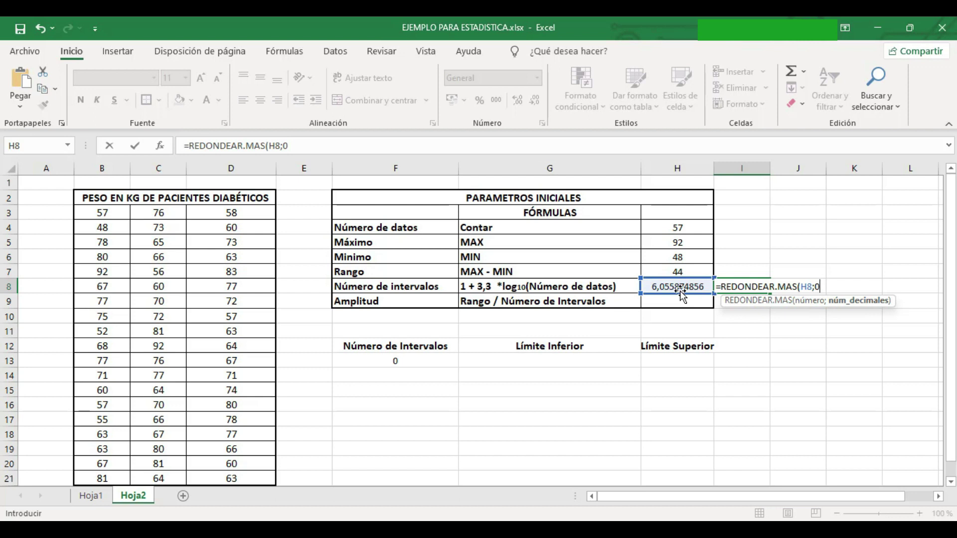
pyautogui.write(')')
pyautogui.press('Return')
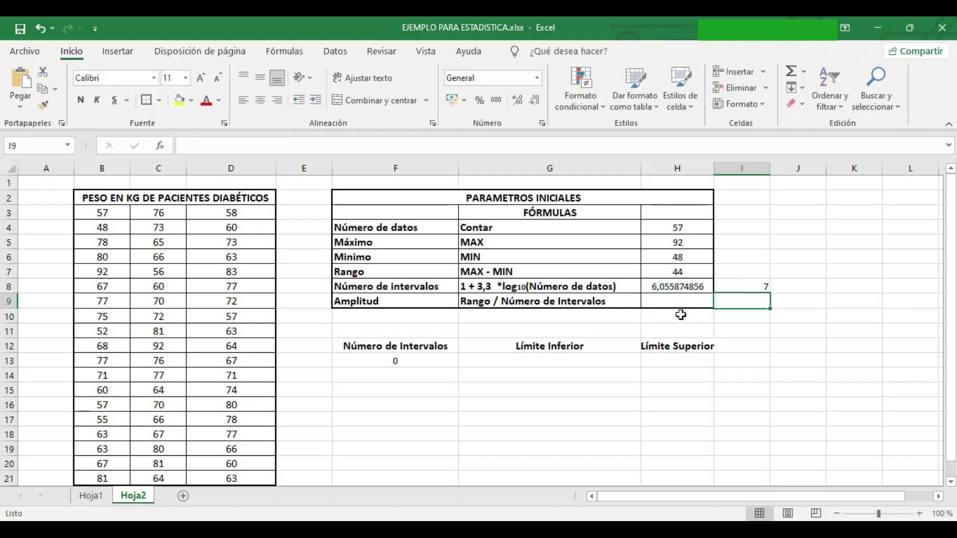
pyautogui.click(726, 288)
pyautogui.click(259, 100)
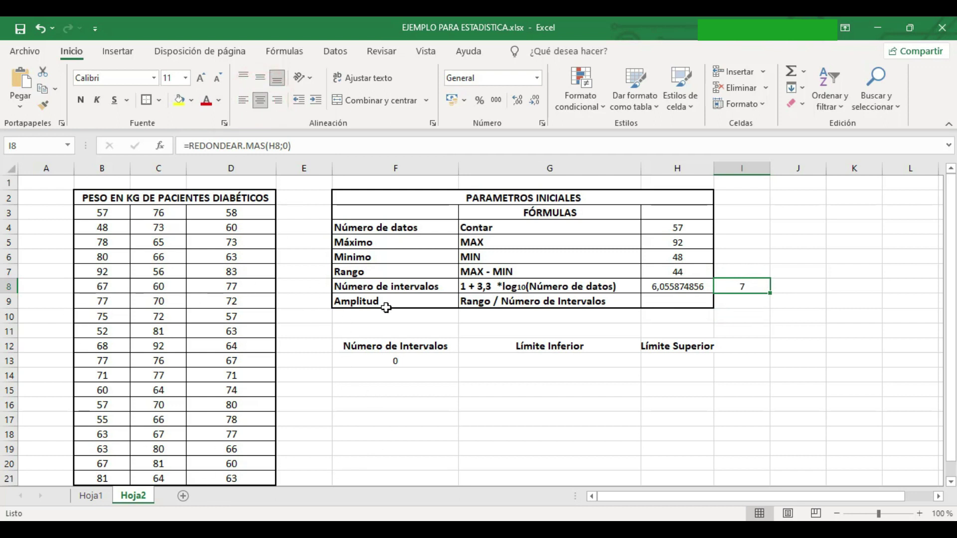
# Step: Calculate the Amplitud in cell H9 by dividing the range by the rounded number of intervals with =H7/I8
pyautogui.click(659, 306)
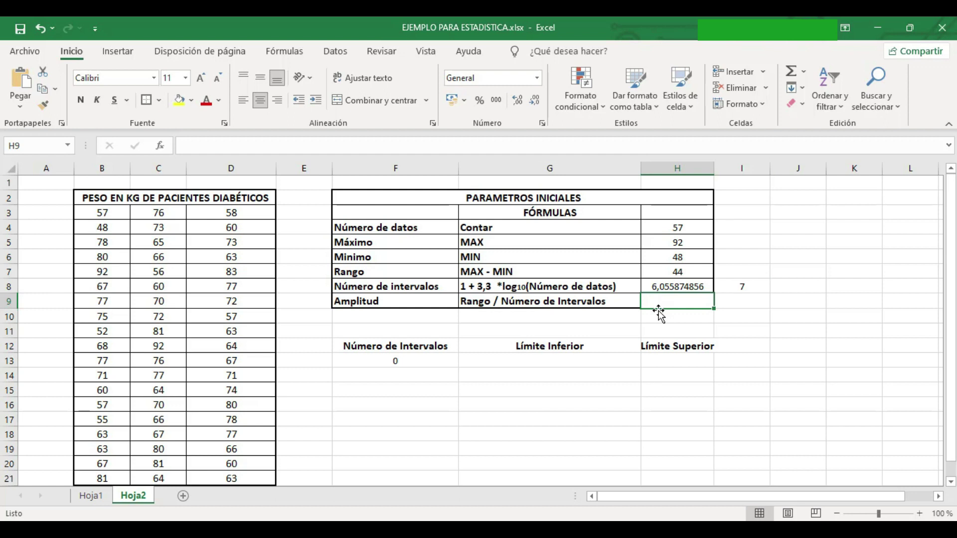
pyautogui.write('=')
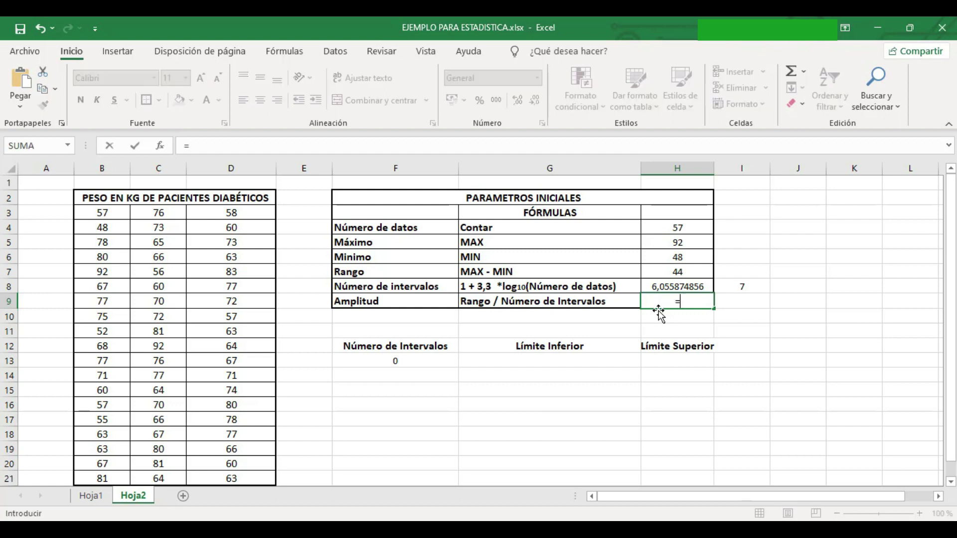
pyautogui.click(667, 273)
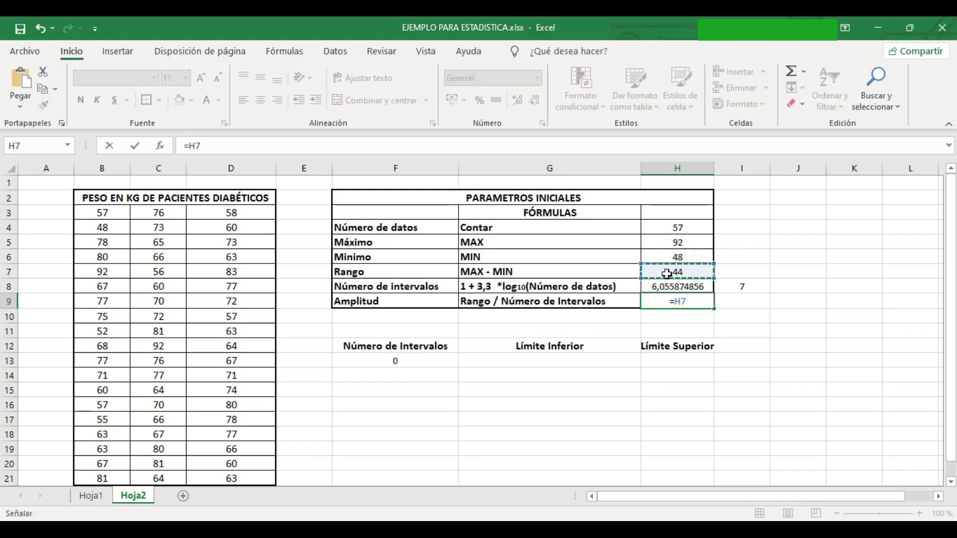
pyautogui.write('/')
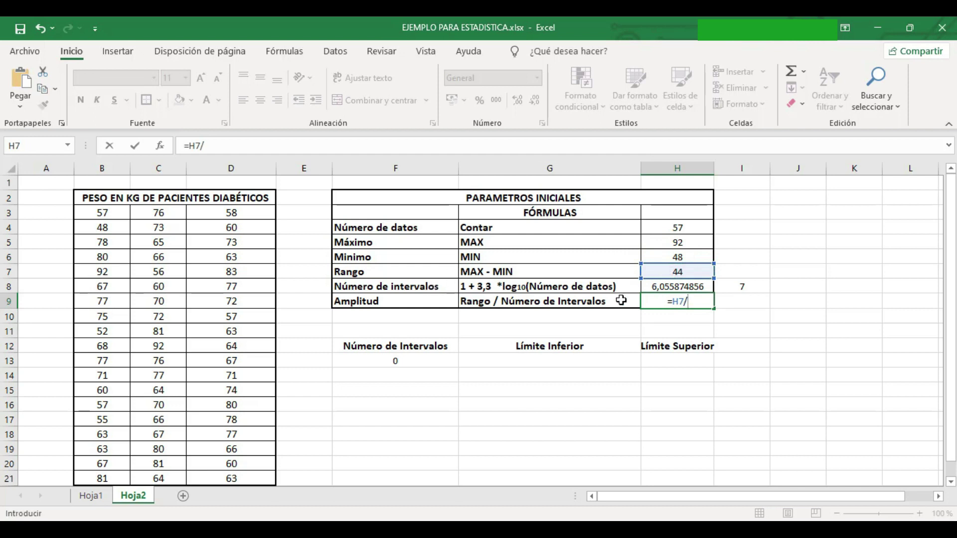
pyautogui.click(730, 286)
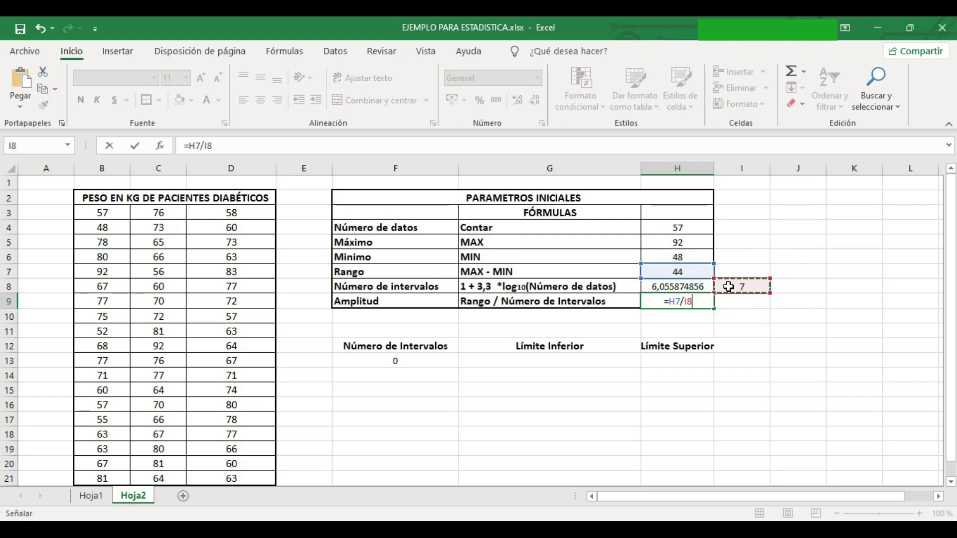
pyautogui.press('Return')
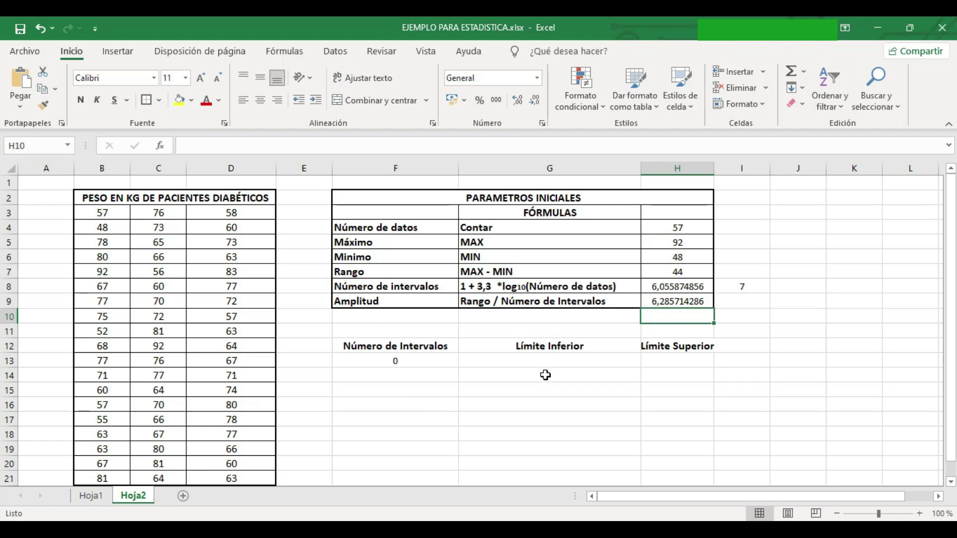
# Step: Number the intervals from 1 to 7 in cells F14 to F20 of the Número de Intervalos column
pyautogui.click(395, 377)
pyautogui.write('1')
pyautogui.press('Return')
pyautogui.write('2')
pyautogui.press('Return')
pyautogui.write('3')
pyautogui.press('Return')
pyautogui.write('4')
pyautogui.press('Return')
pyautogui.write('5')
pyautogui.press('Return')
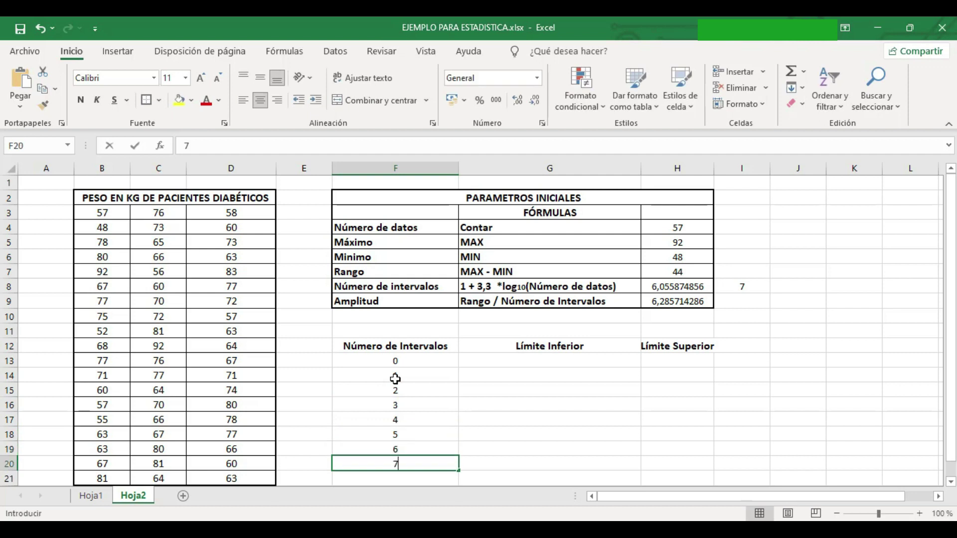
pyautogui.write('7')
# Step: Apply all borders and a thick outer border to the interval table in F12:H20
pyautogui.moveTo(372, 346); pyautogui.dragTo(692, 463)
pyautogui.click(159, 100)
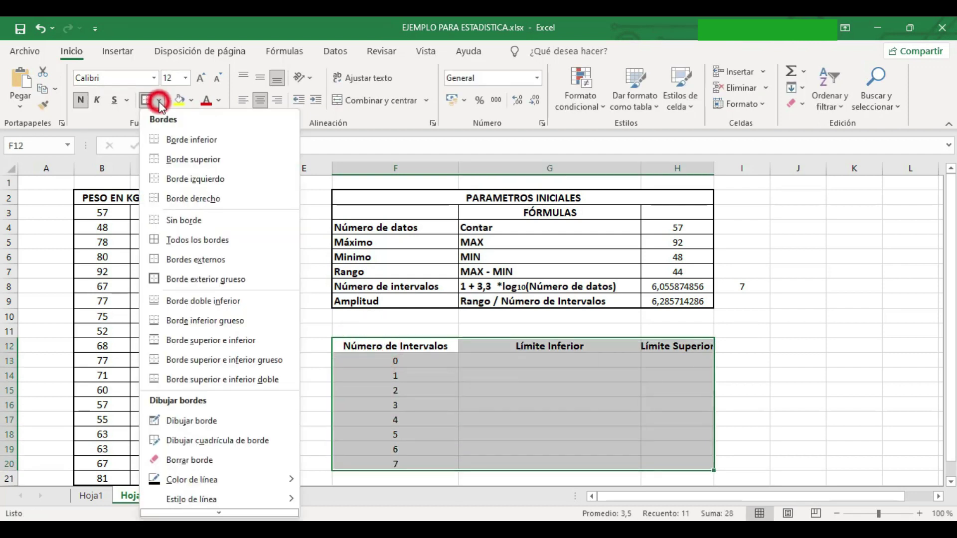
pyautogui.click(178, 240)
# Step: Set the Límite Inferior of interval 1 in cell G14 to the minimum weight with =H6
pyautogui.click(535, 359)
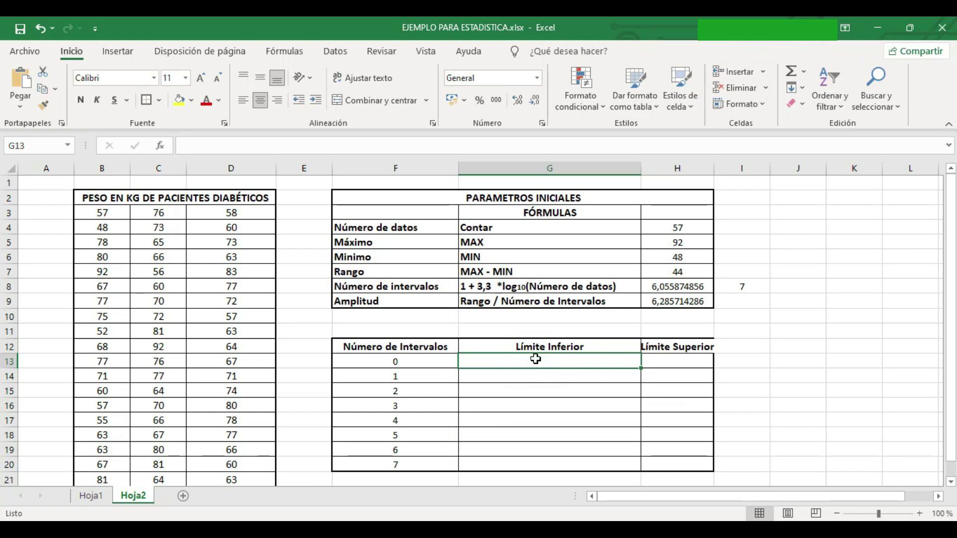
pyautogui.click(534, 376)
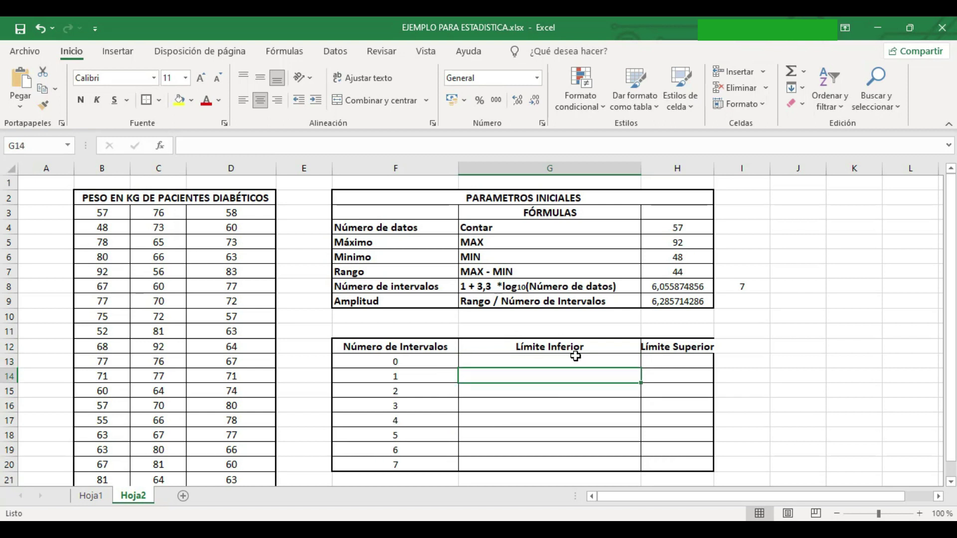
pyautogui.write('=')
pyautogui.click(661, 258)
pyautogui.press('Return')
# Step: Calculate the Límite Superior of interval 1 in cell H14 with =G14+$H$9, keeping the amplitude reference absolute
pyautogui.click(665, 378)
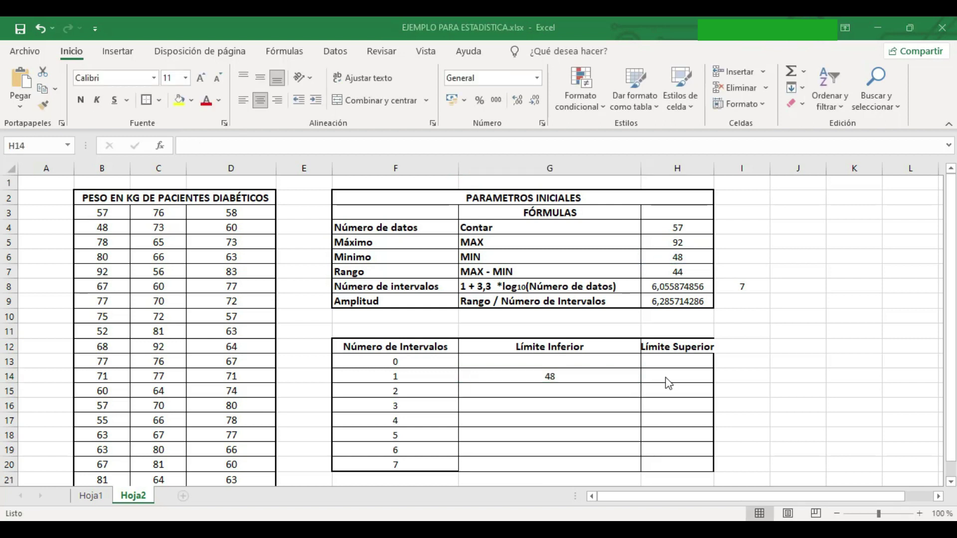
pyautogui.click(665, 377)
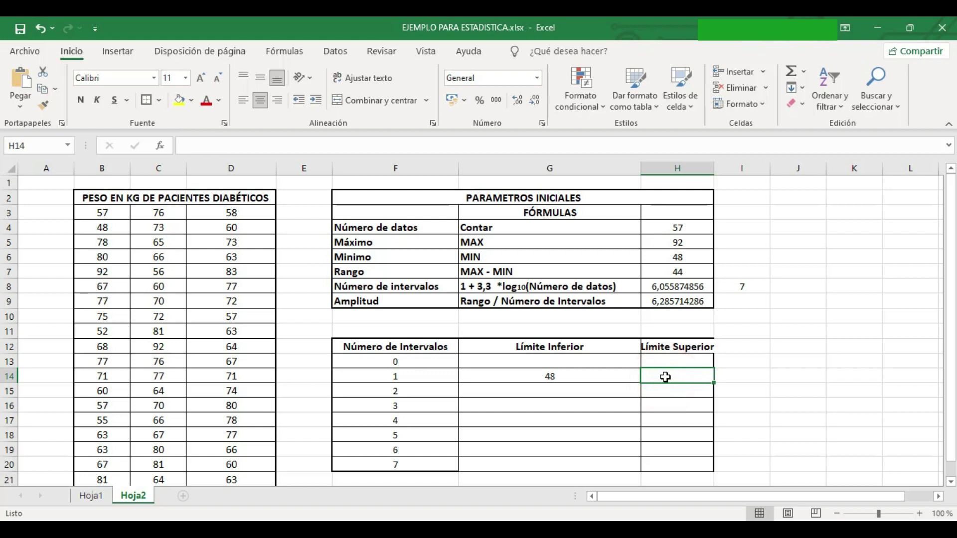
pyautogui.write('=')
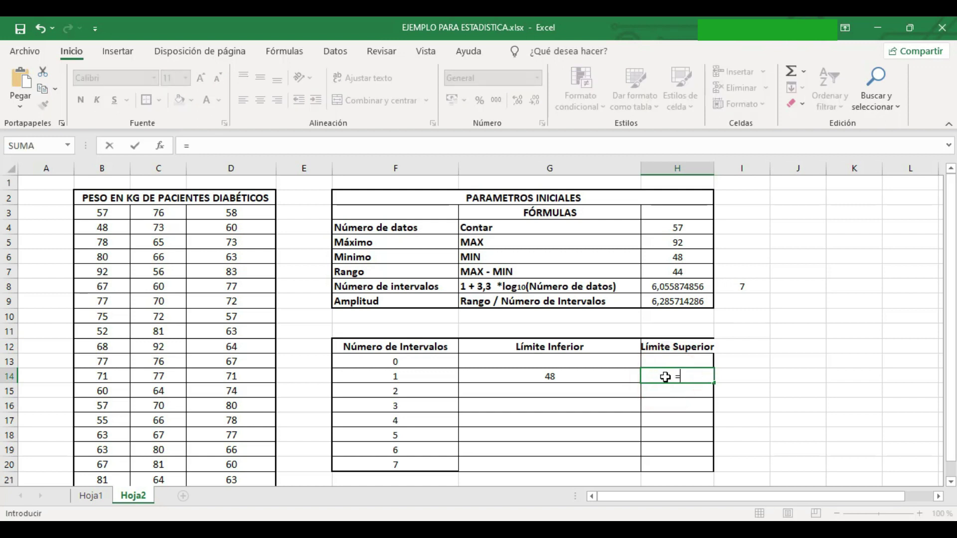
pyautogui.click(556, 378)
pyautogui.write('+')
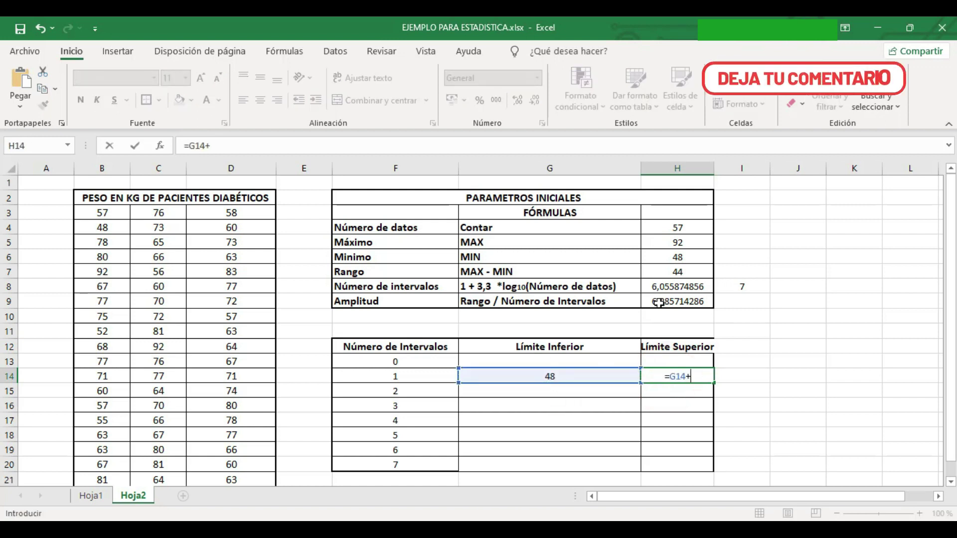
pyautogui.click(660, 301)
pyautogui.doubleClick(696, 378)
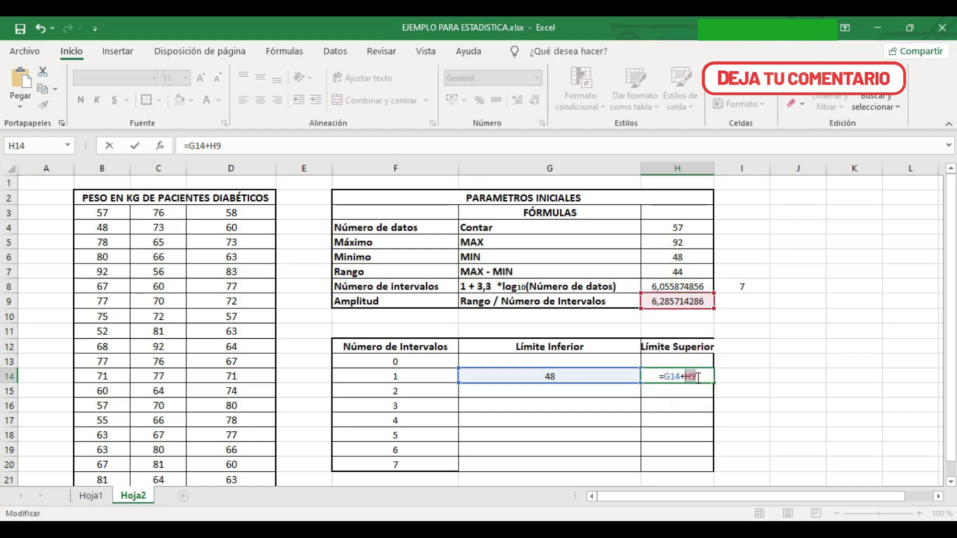
pyautogui.press('F4')
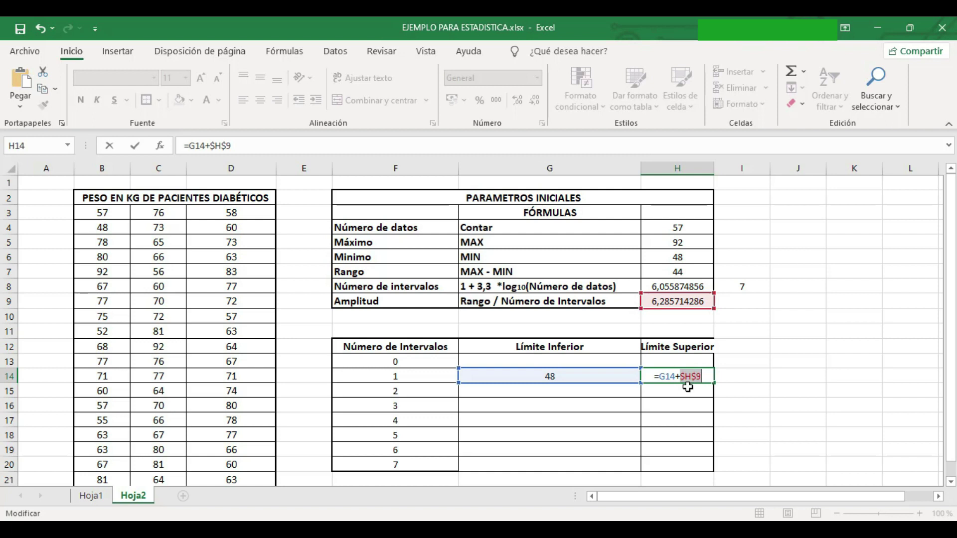
pyautogui.press('Return')
# Step: Set the Límite Inferior of interval 2 in cell G15 to the previous upper limit with =H14
pyautogui.click(527, 393)
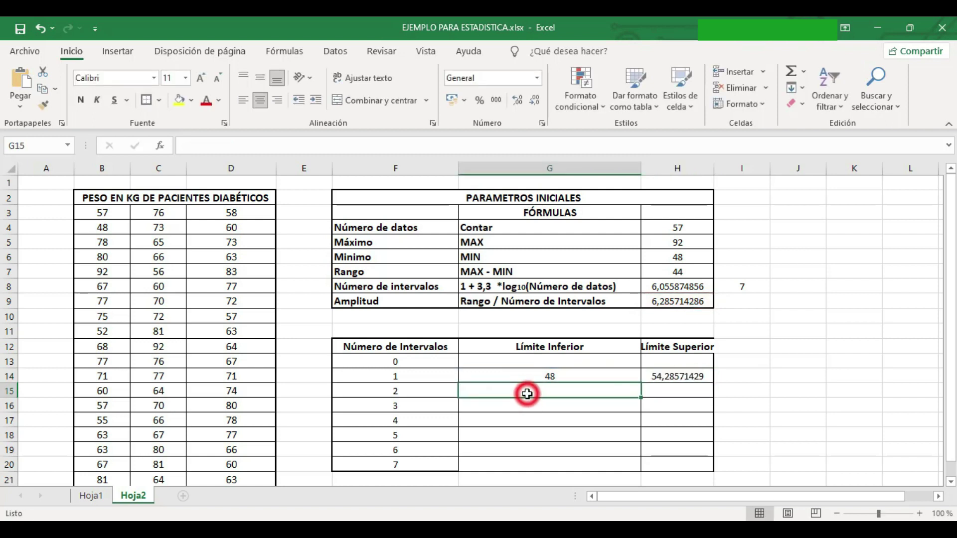
pyautogui.write('=')
pyautogui.click(665, 377)
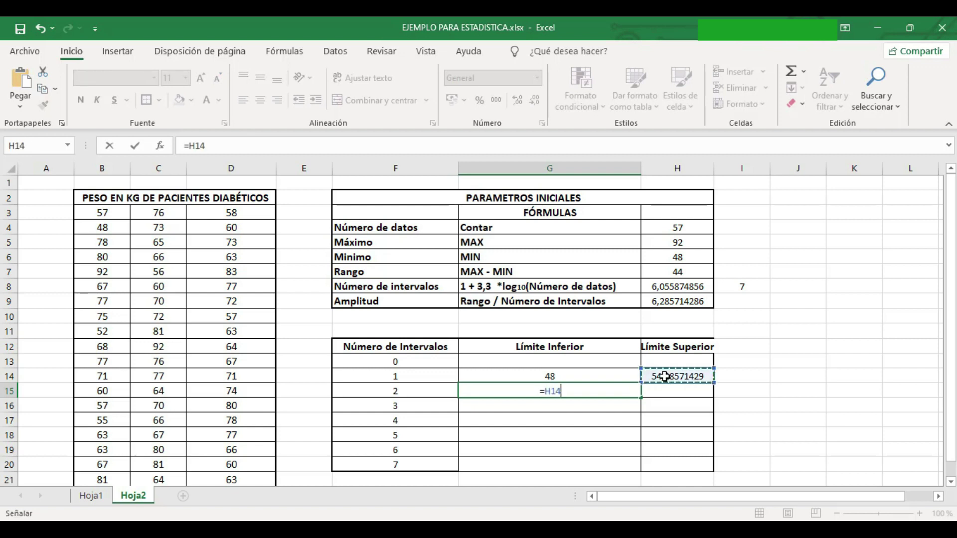
pyautogui.press('Return')
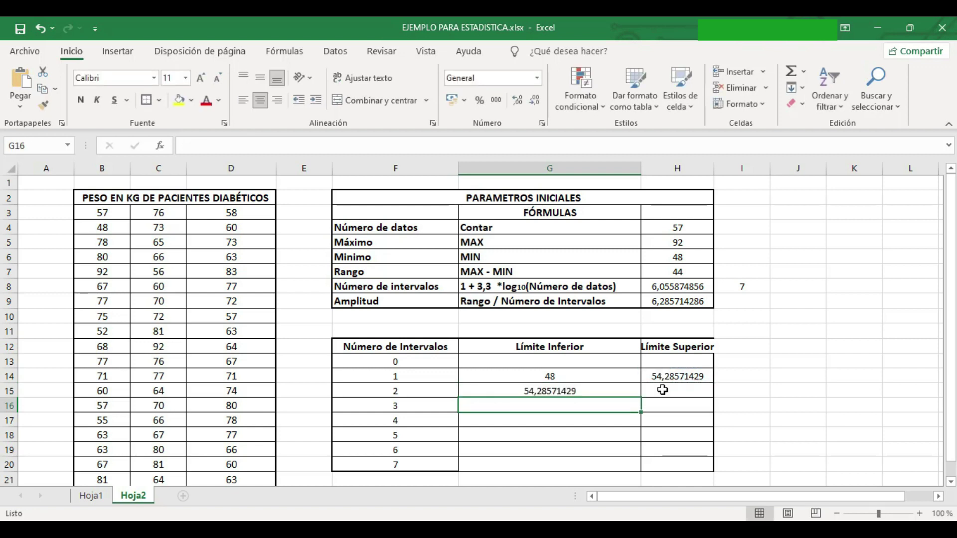
# Step: Calculate the Límite Superior of interval 2 in cell H15 with =H14+$H$9
pyautogui.click(662, 390)
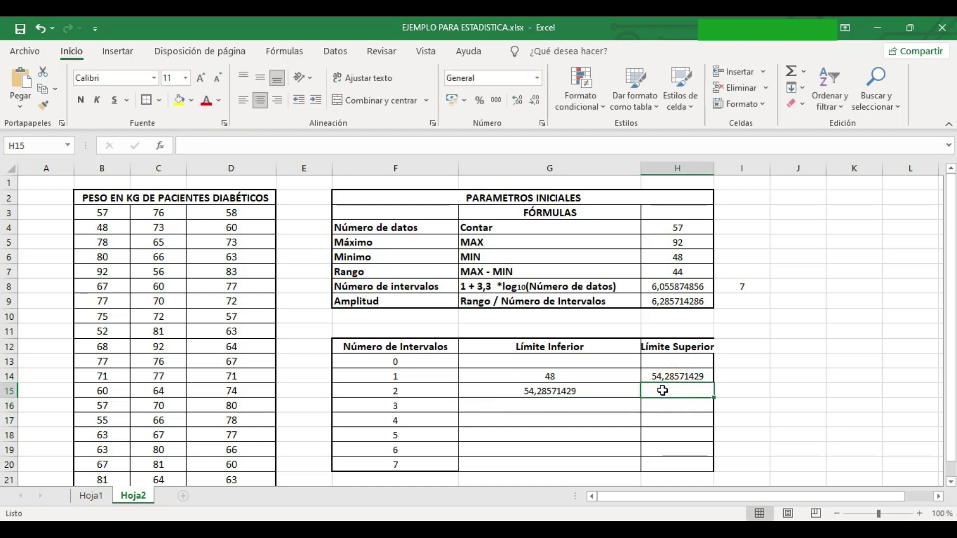
pyautogui.write('=')
pyautogui.click(659, 376)
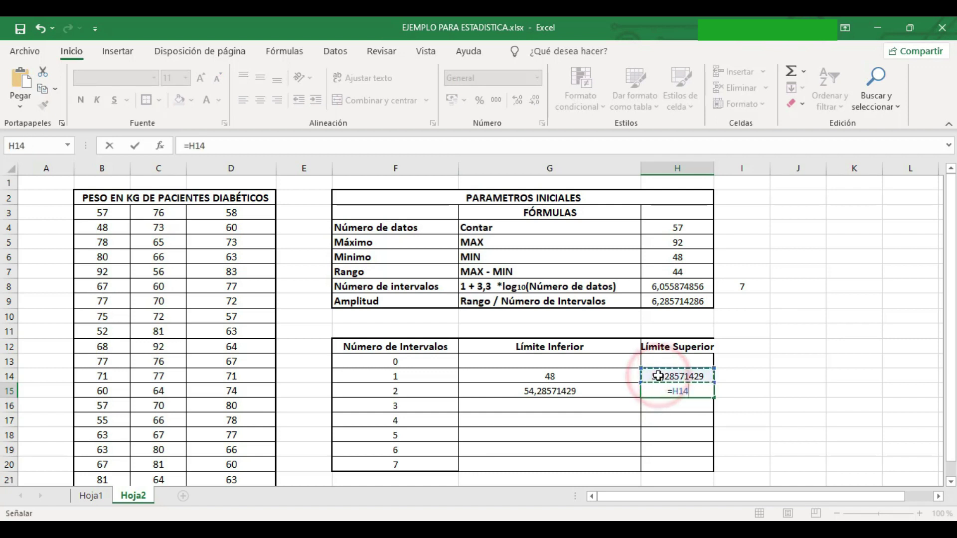
pyautogui.write('+H9')
pyautogui.click(691, 391)
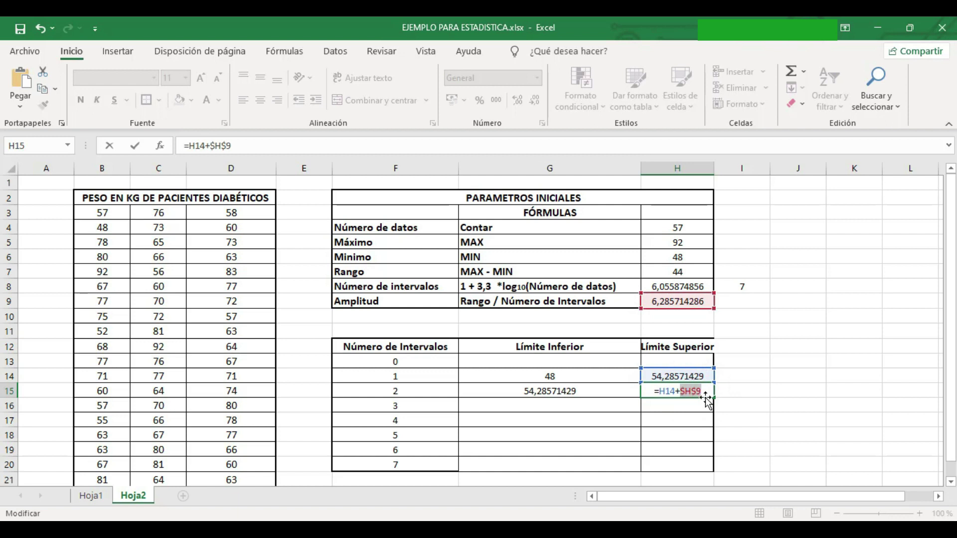
pyautogui.press('Return')
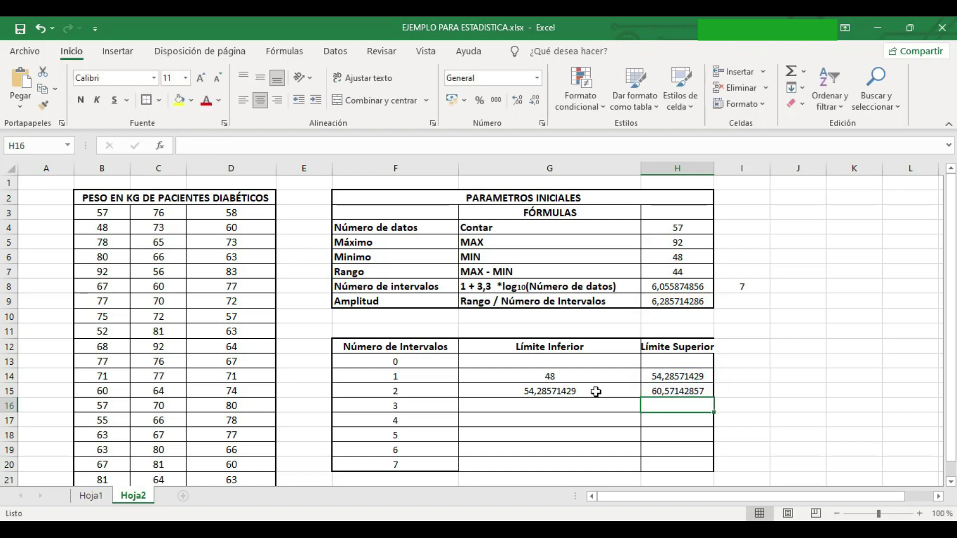
# Step: Fill the G15 and H15 limit formulas down to row 20 and compare the last upper limit with the maximum in H5
pyautogui.click(608, 391)
pyautogui.moveTo(641, 397); pyautogui.dragTo(639, 464)
pyautogui.click(697, 393)
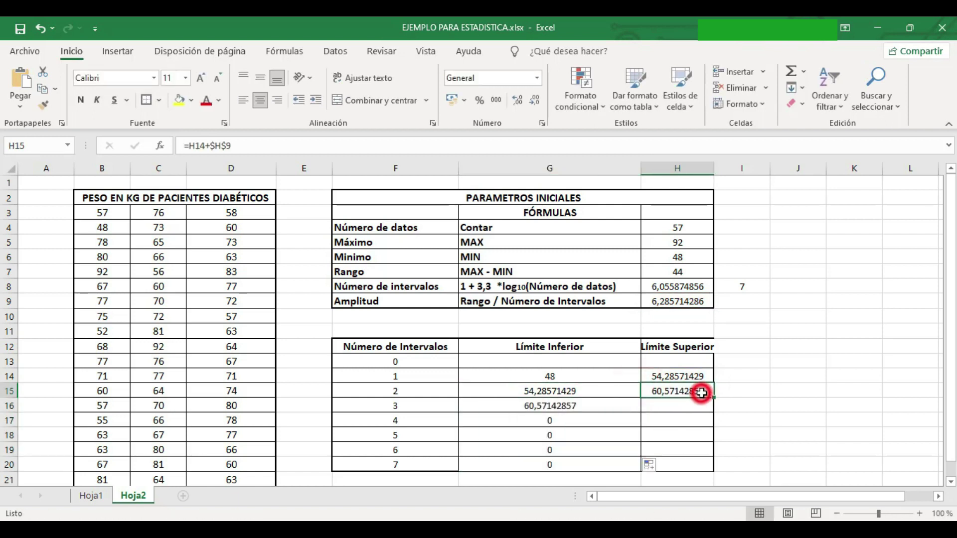
pyautogui.moveTo(713, 397); pyautogui.dragTo(712, 468)
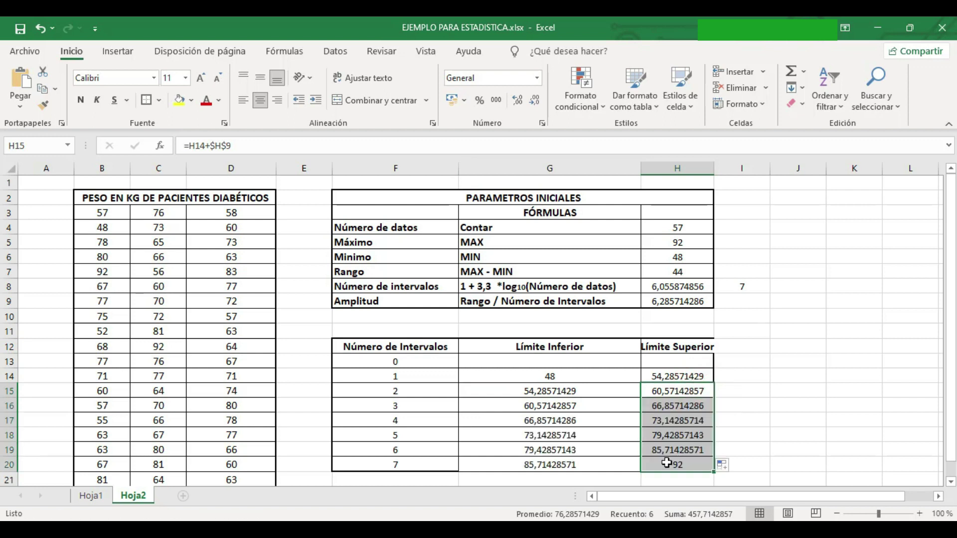
pyautogui.click(741, 469)
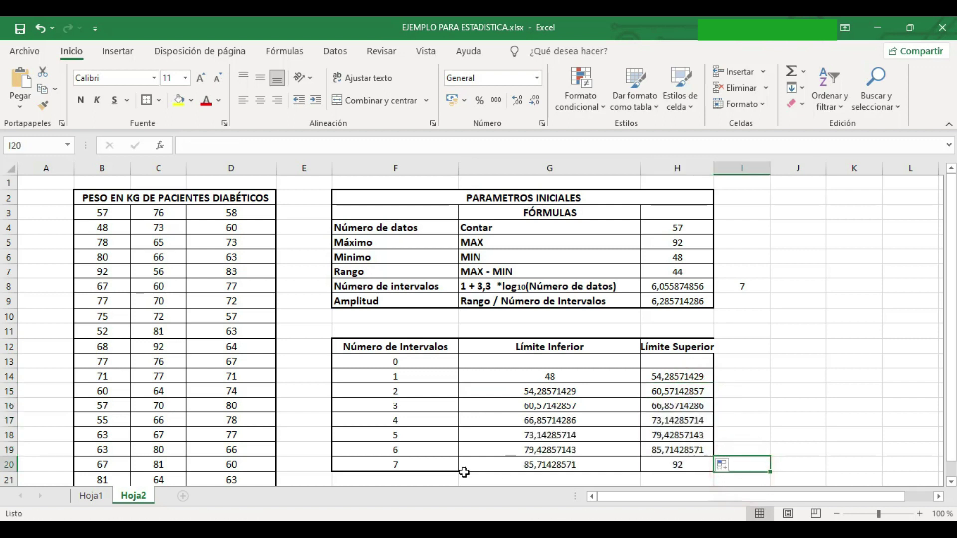
pyautogui.click(659, 466)
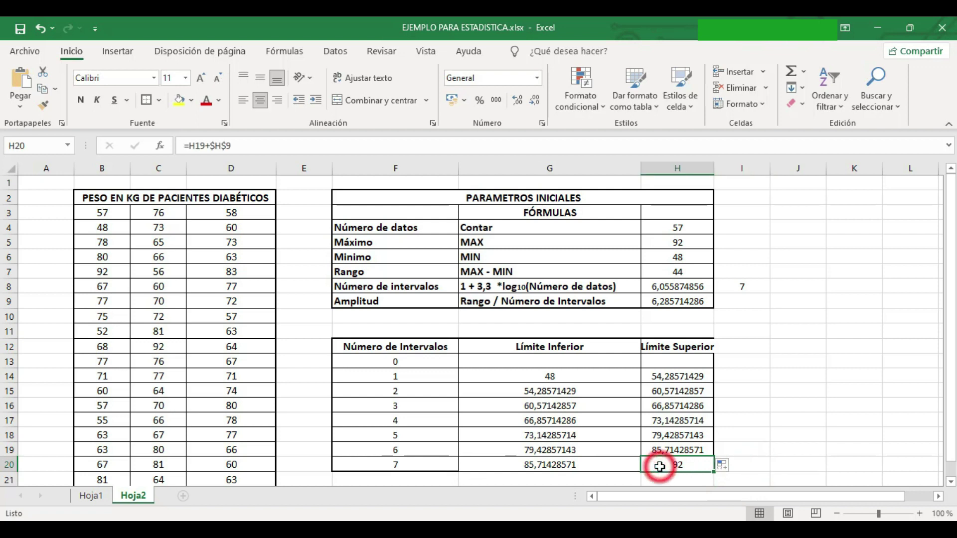
pyautogui.click(699, 244)
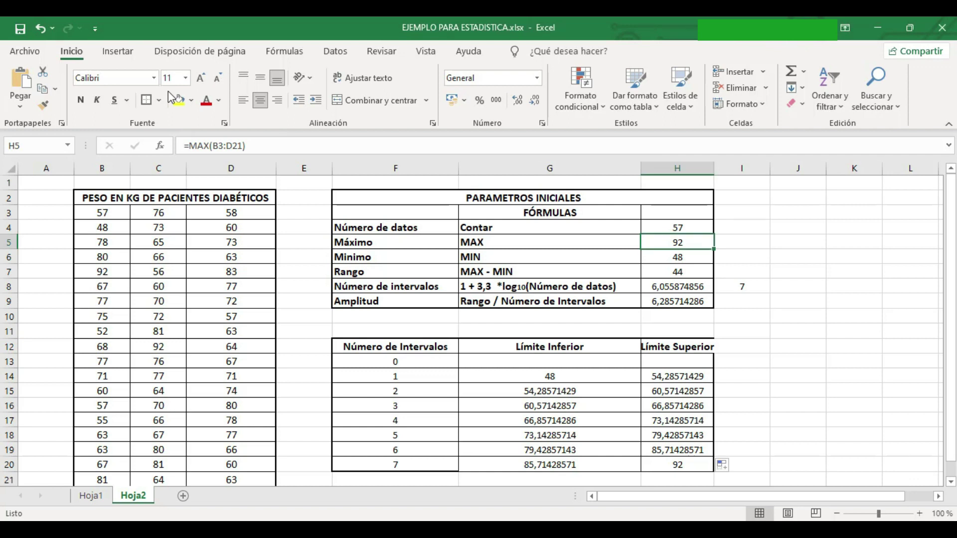
# Step: Enable the Herramientas para análisis add-in and display the data tools where Análisis de datos is offered
pyautogui.click(26, 51)
pyautogui.click(35, 475)
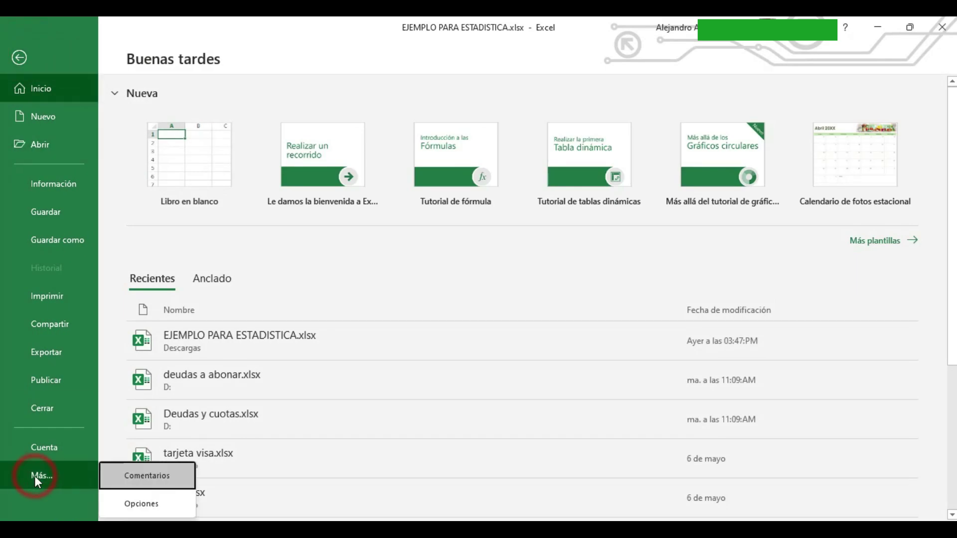
pyautogui.click(138, 505)
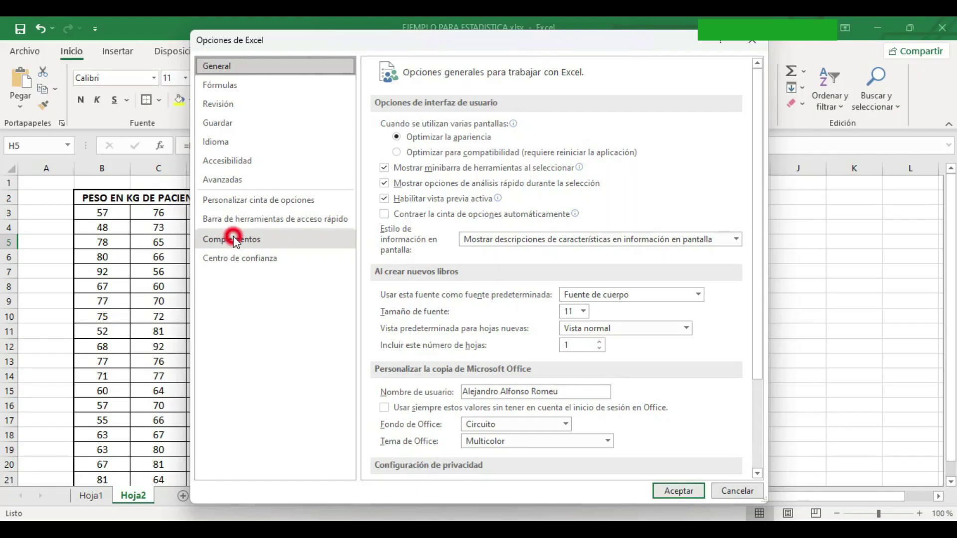
pyautogui.click(234, 240)
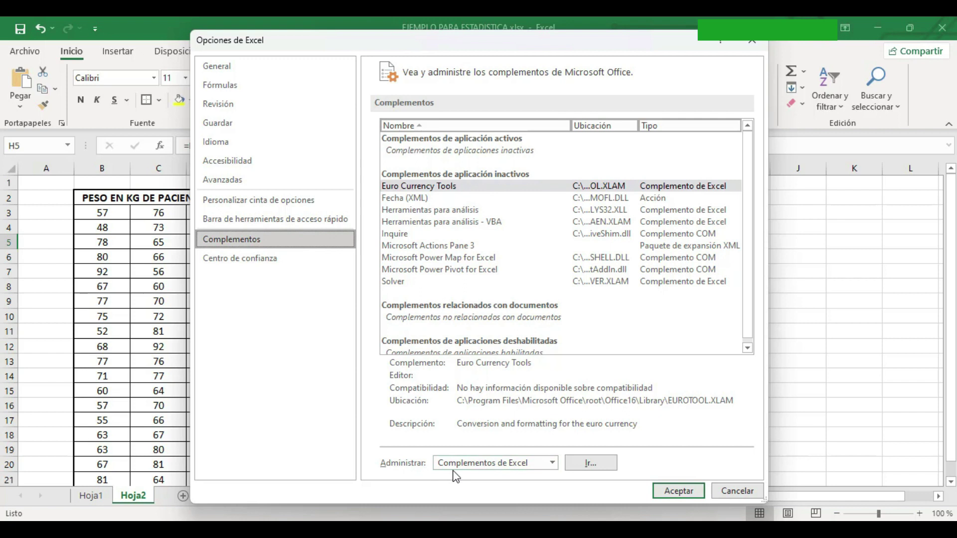
pyautogui.click(589, 463)
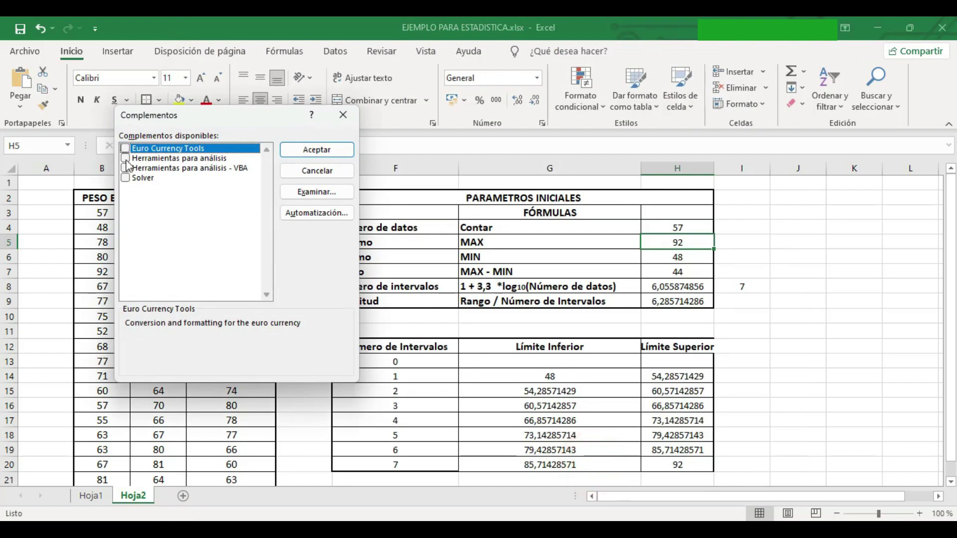
pyautogui.click(126, 158)
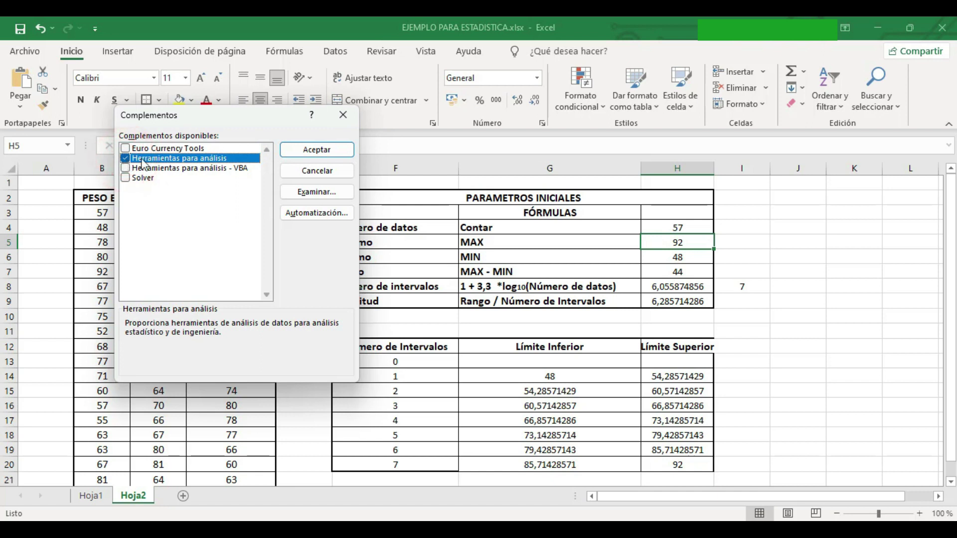
pyautogui.click(294, 151)
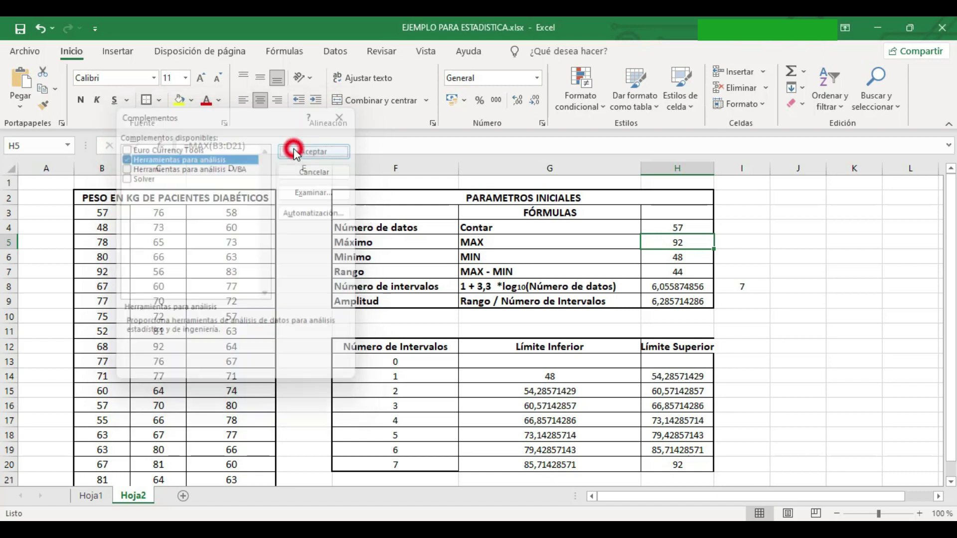
pyautogui.click(340, 53)
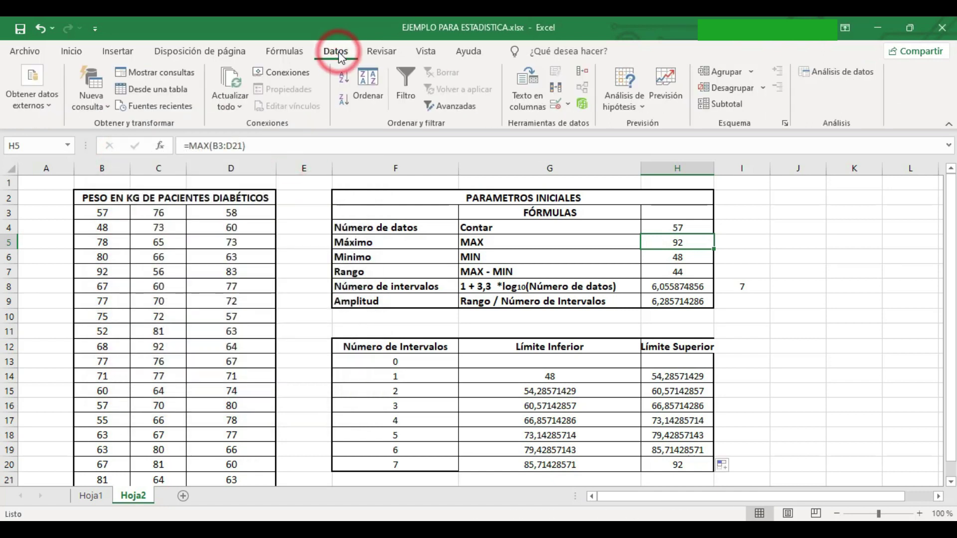
# Step: Start a Histograma data analysis with the patients' weights in $B$3:$D$21 as the Rango de entrada
pyautogui.click(822, 78)
pyautogui.click(83, 283)
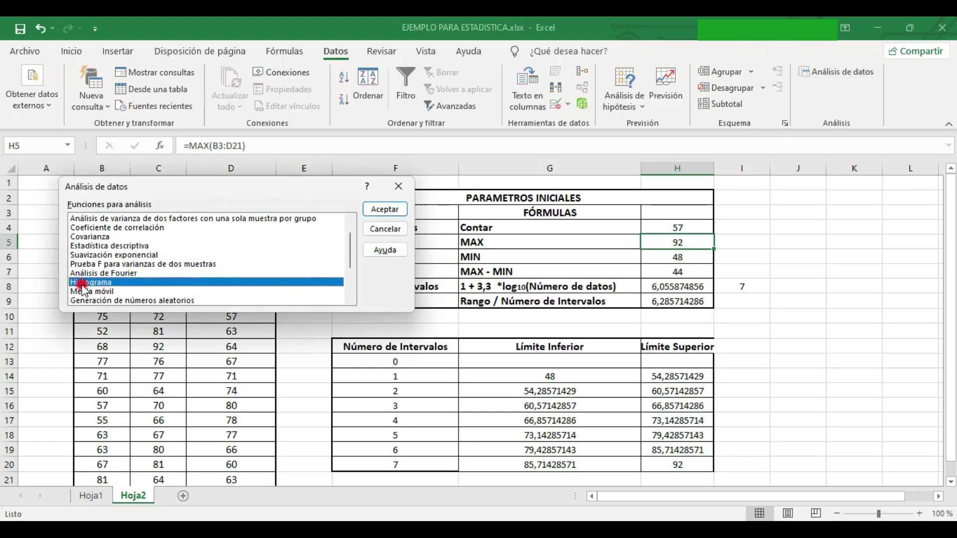
pyautogui.click(386, 209)
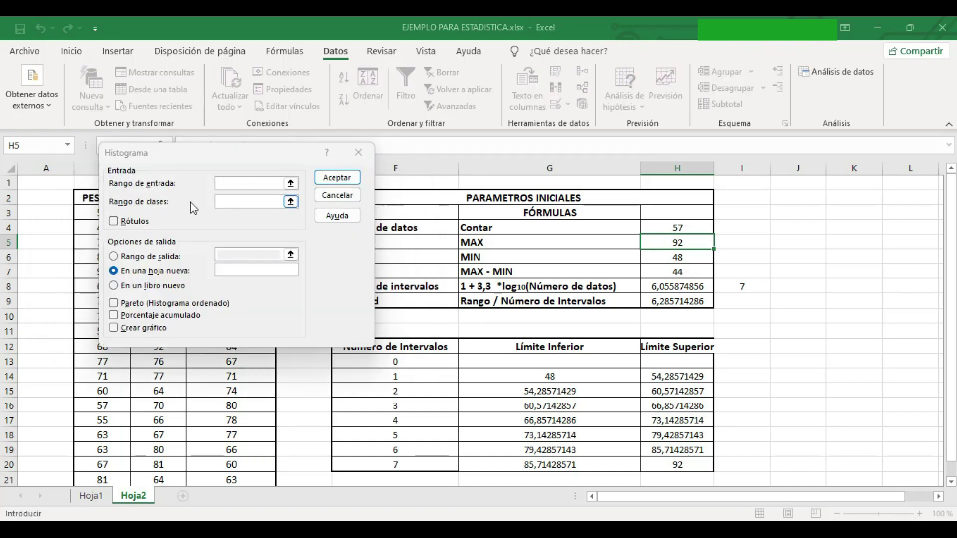
pyautogui.click(290, 185)
pyautogui.moveTo(102, 213); pyautogui.dragTo(244, 461)
pyautogui.click(365, 171)
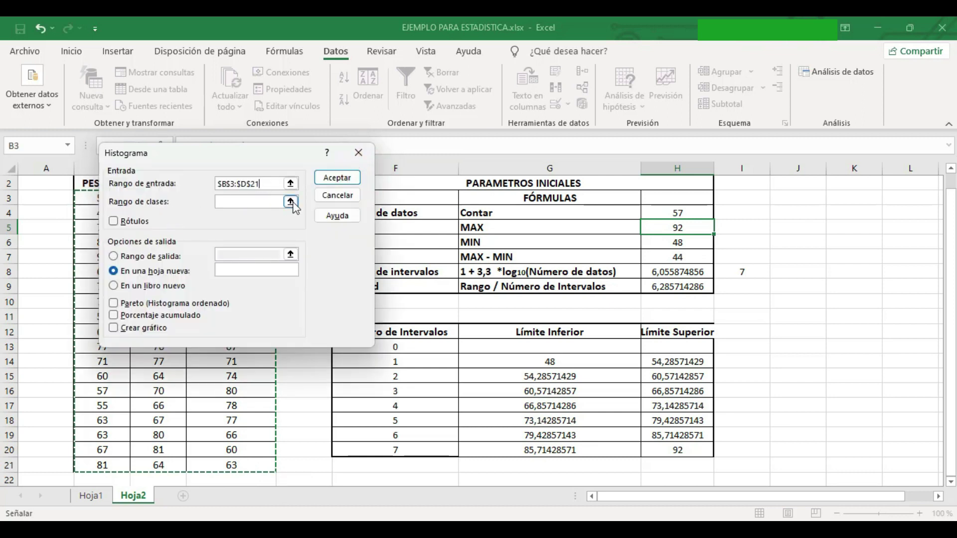
# Step: Set the histogram's Rango de clases to the Límite Superior cells $H$13:$H$20
pyautogui.click(290, 201)
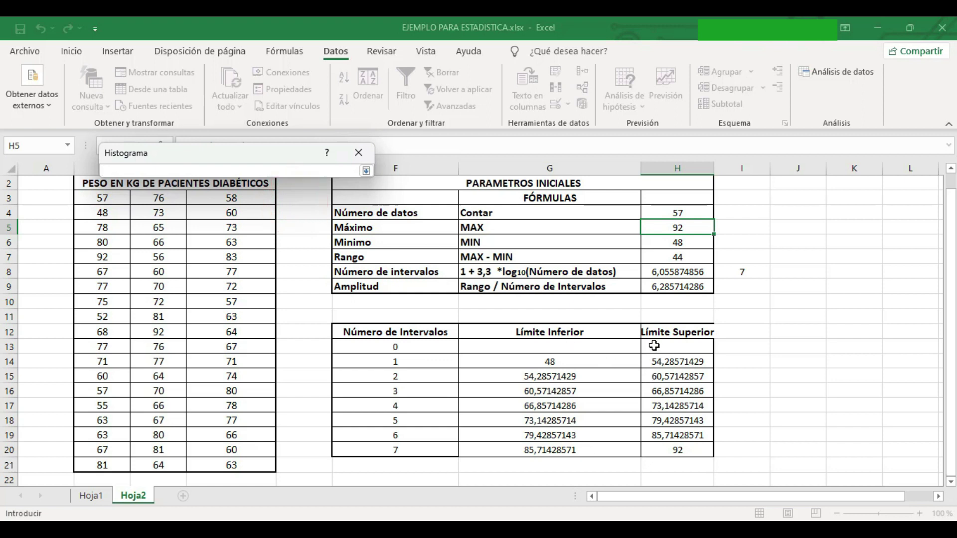
pyautogui.moveTo(655, 346); pyautogui.dragTo(687, 450)
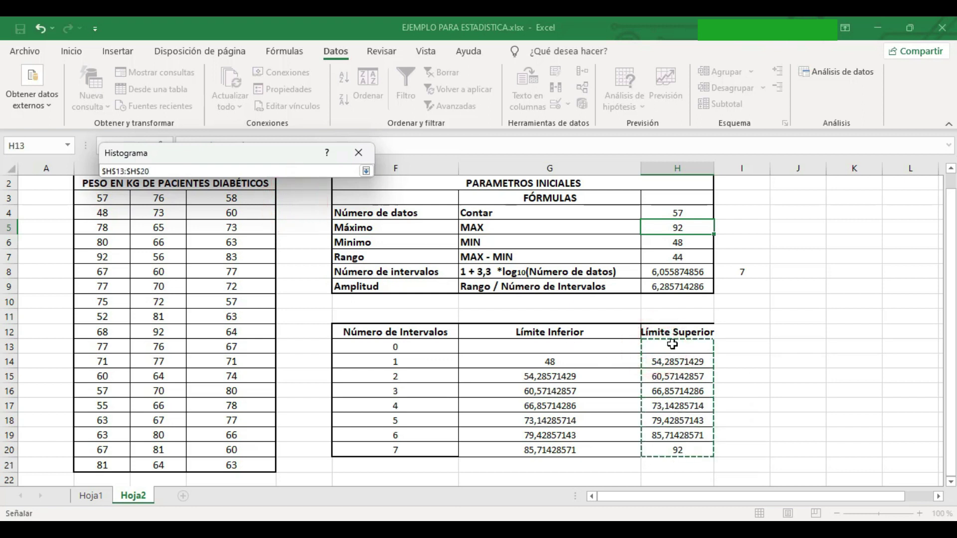
pyautogui.click(367, 170)
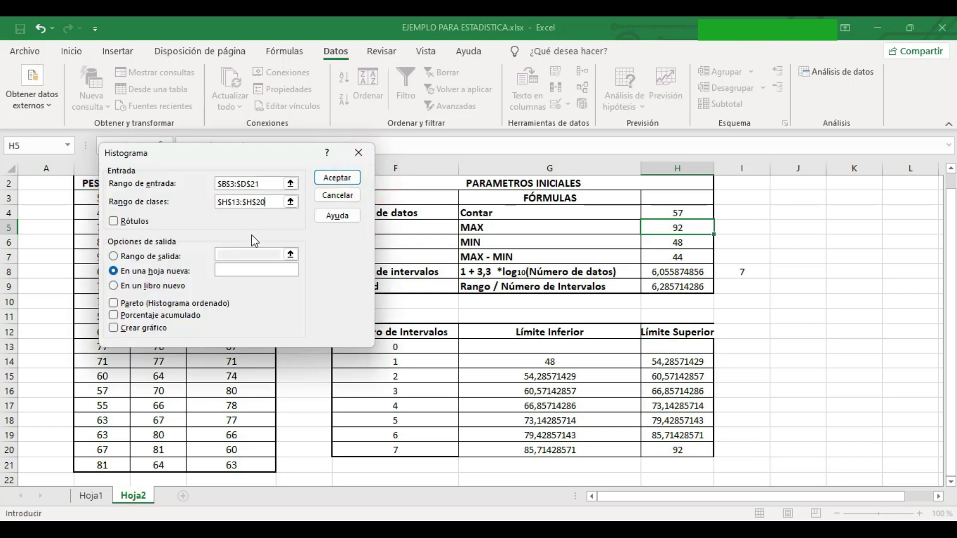
# Step: Enable Rótulos, Porcentaje acumulado and Crear gráfico, and generate the histogram on a new sheet
pyautogui.click(115, 222)
pyautogui.click(113, 316)
pyautogui.click(113, 328)
pyautogui.click(333, 182)
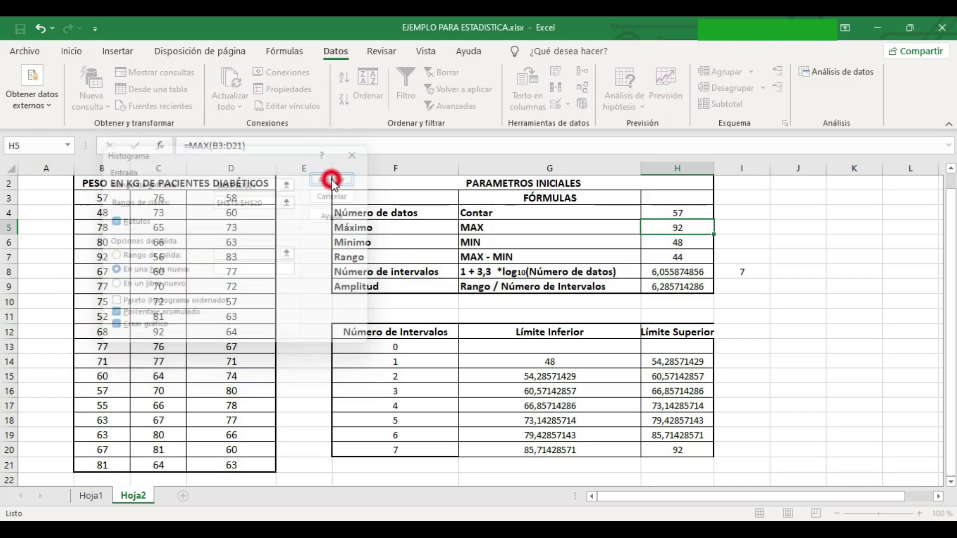